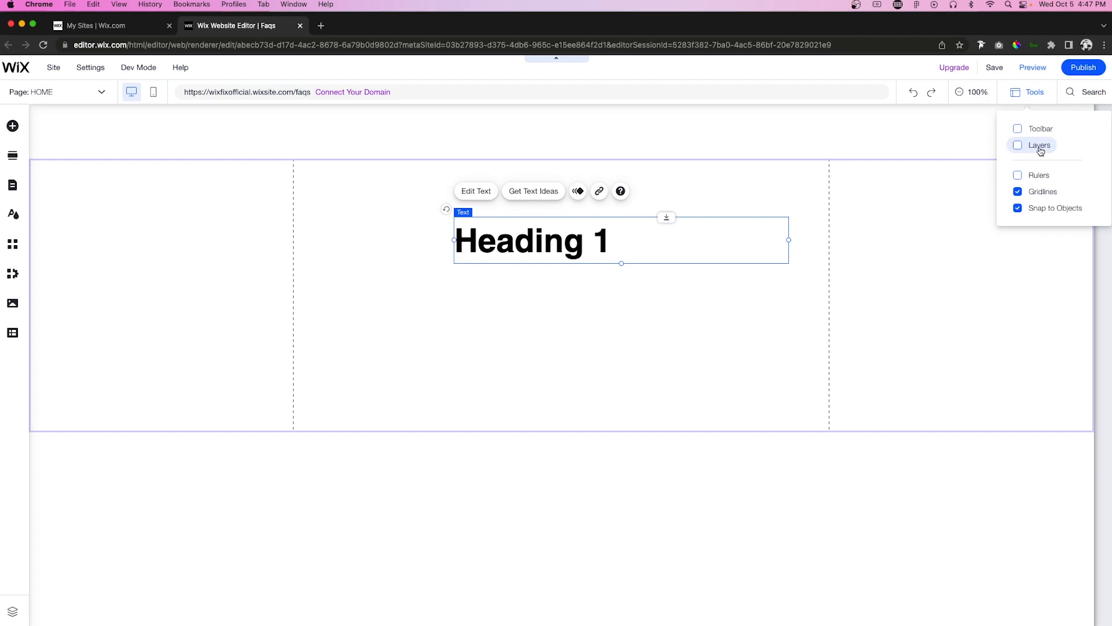
Show the editor's Toolbar and center the Heading 1 text box horizontally on the page
{"action": "left_click", "coordinate": [1039, 129]}
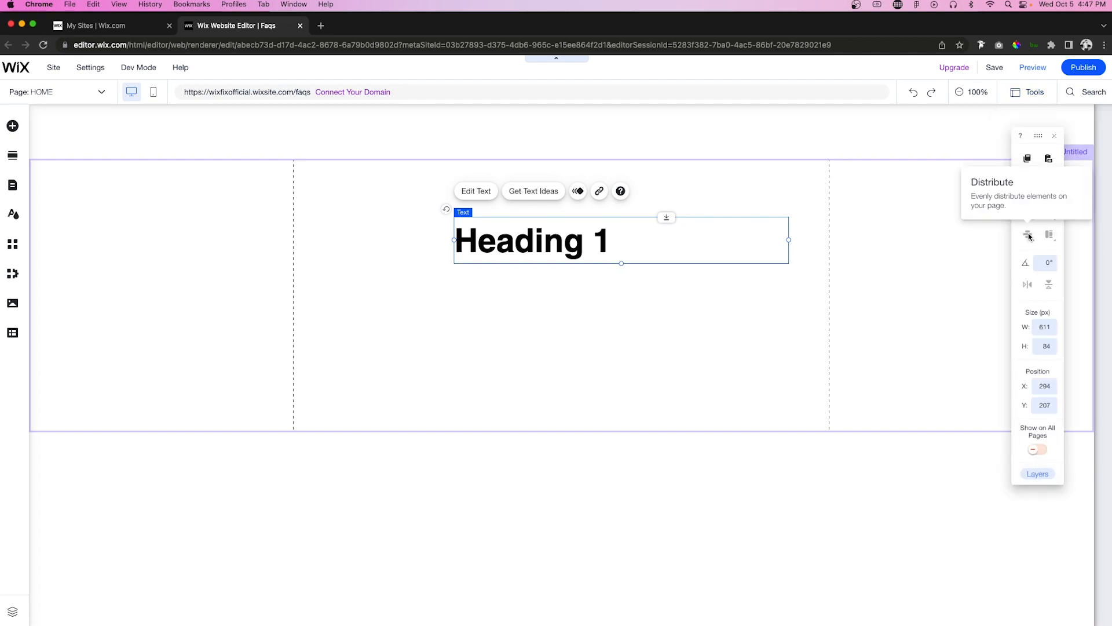
{"action": "left_click", "coordinate": [1050, 215]}
{"action": "left_click", "coordinate": [1027, 214]}
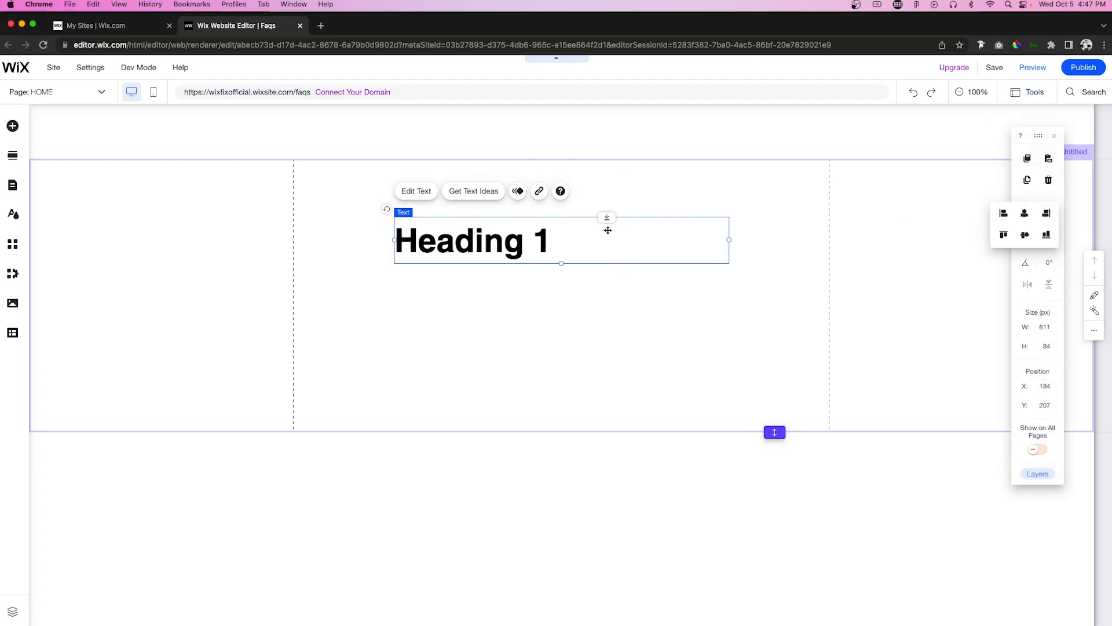
Change the heading text to "FAQ" and center-align it within its text box
{"action": "double_click", "coordinate": [551, 234]}
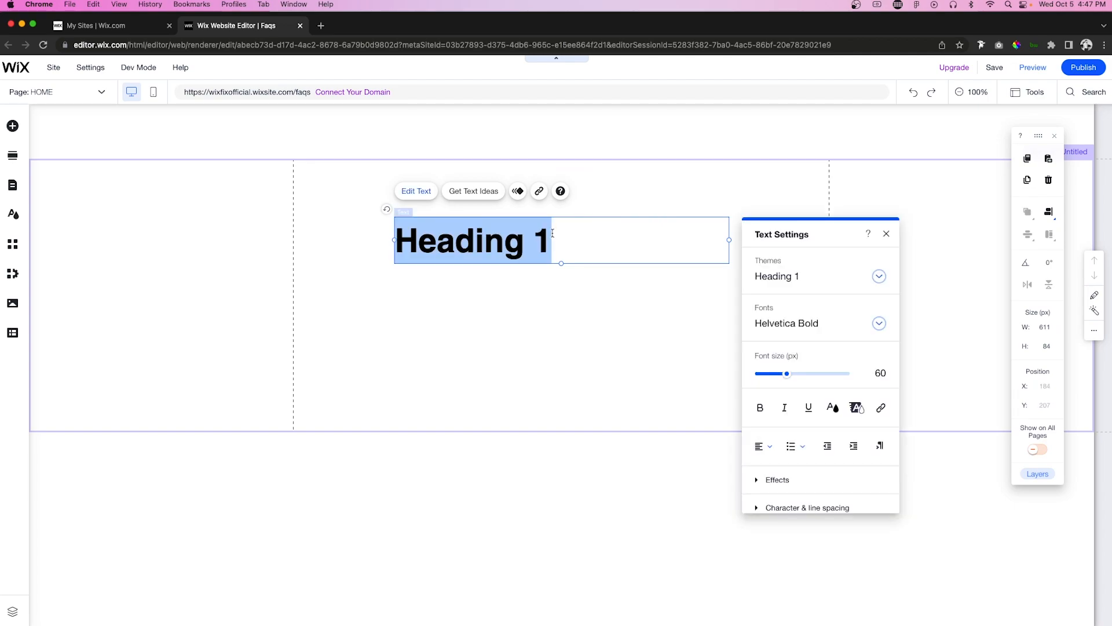
{"action": "type", "text": "FAQ"}
{"action": "key", "text": "super+a"}
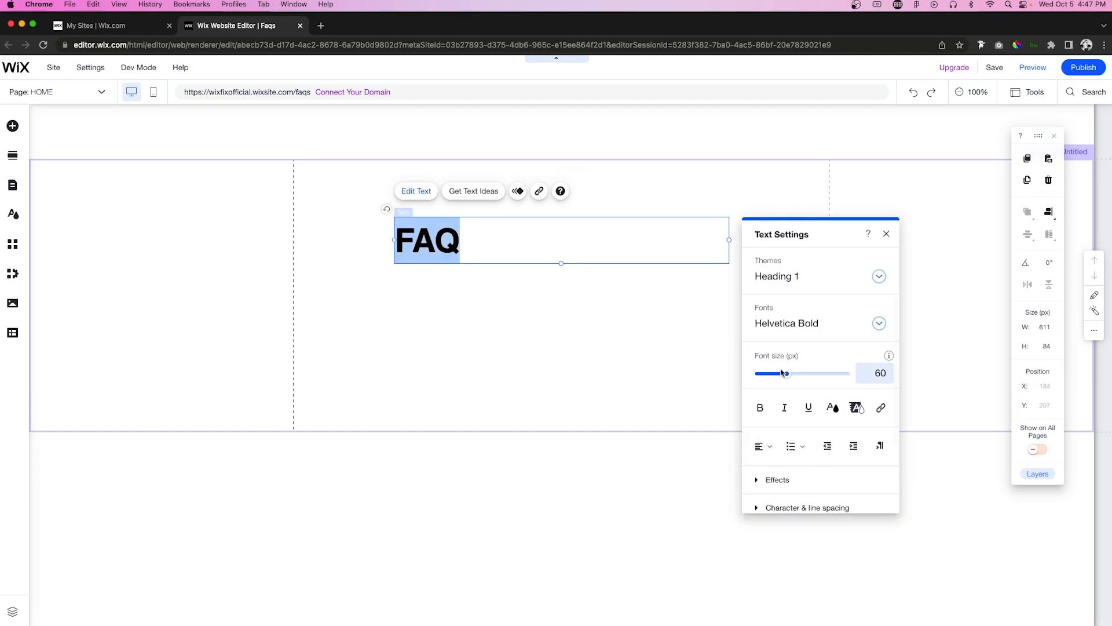
{"action": "left_click", "coordinate": [763, 446]}
{"action": "left_click", "coordinate": [768, 473]}
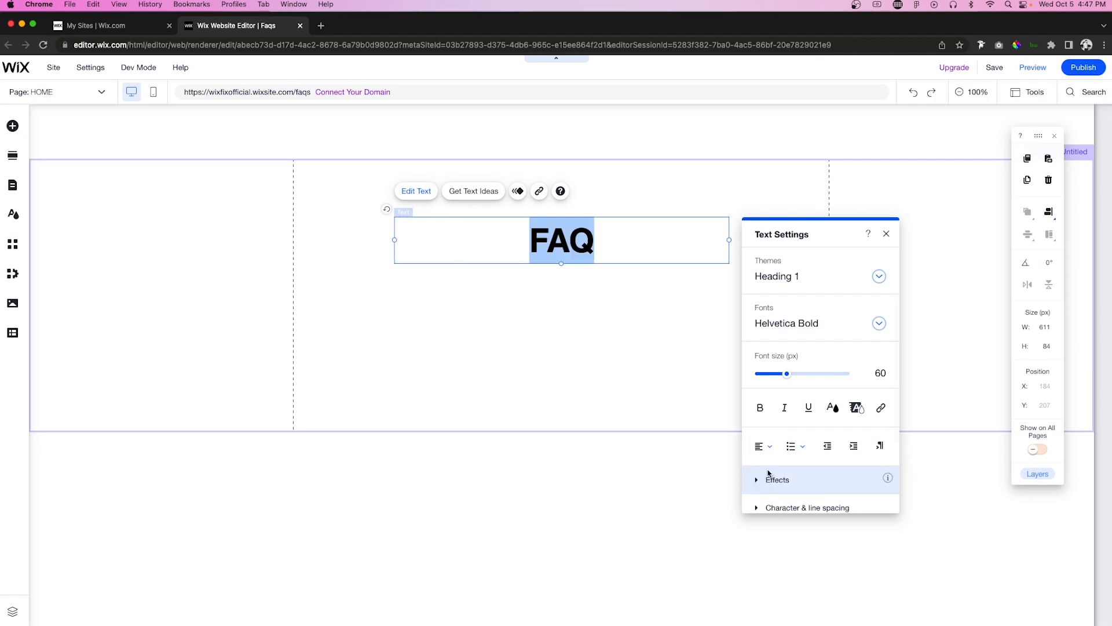
{"action": "left_click", "coordinate": [564, 338]}
{"action": "left_click", "coordinate": [603, 237]}
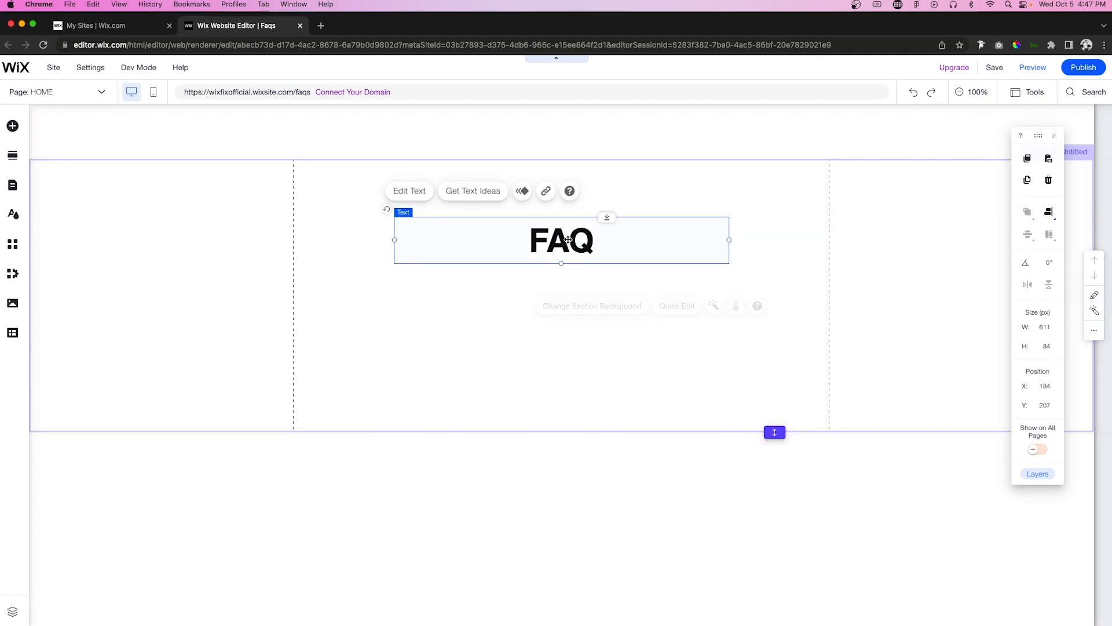
{"action": "left_click", "coordinate": [1049, 234]}
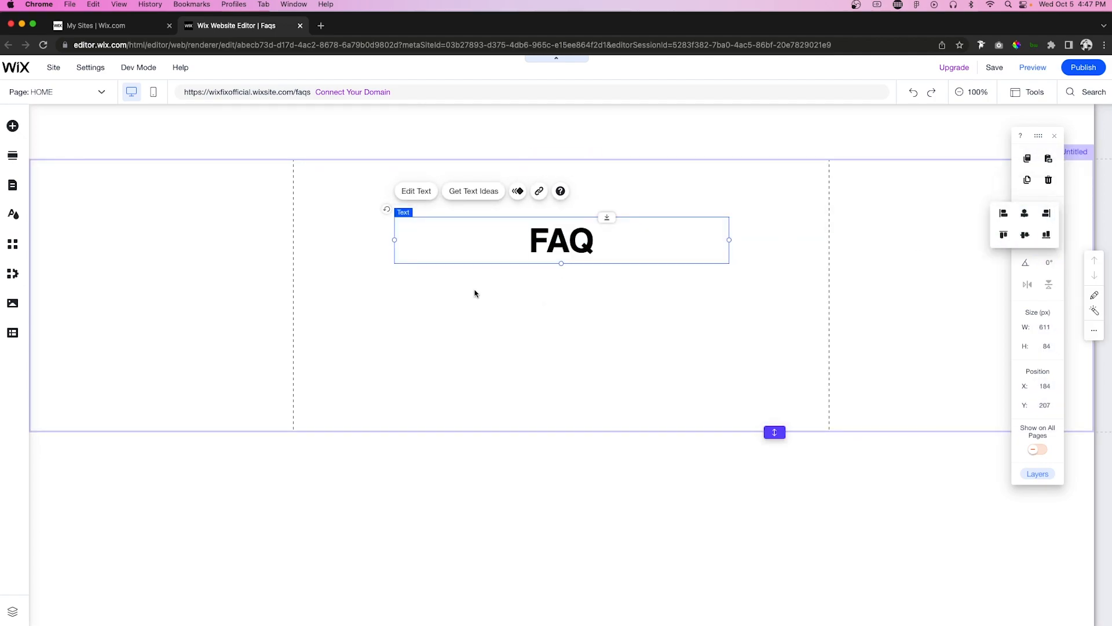
Add a paragraph text box about 504 px wide below the FAQ heading, with the text "Frequently Asked Questions"
{"action": "left_click", "coordinate": [12, 126]}
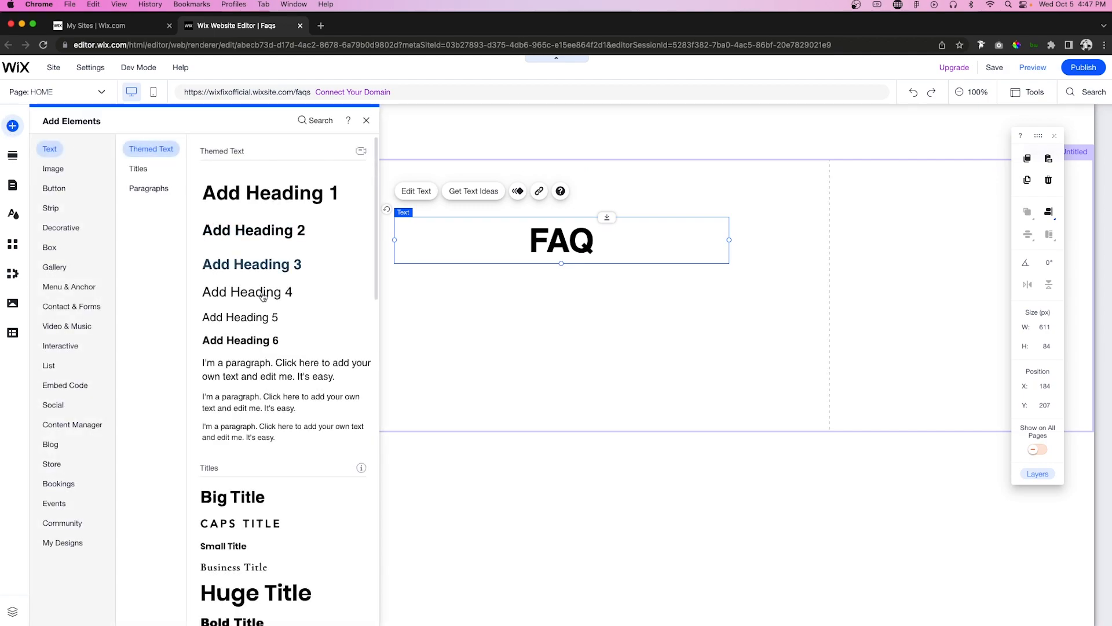
{"action": "left_click_drag", "start_coordinate": [255, 365], "coordinate": [549, 287]}
{"action": "left_click_drag", "start_coordinate": [654, 299], "coordinate": [761, 296]}
{"action": "double_click", "coordinate": [665, 292]}
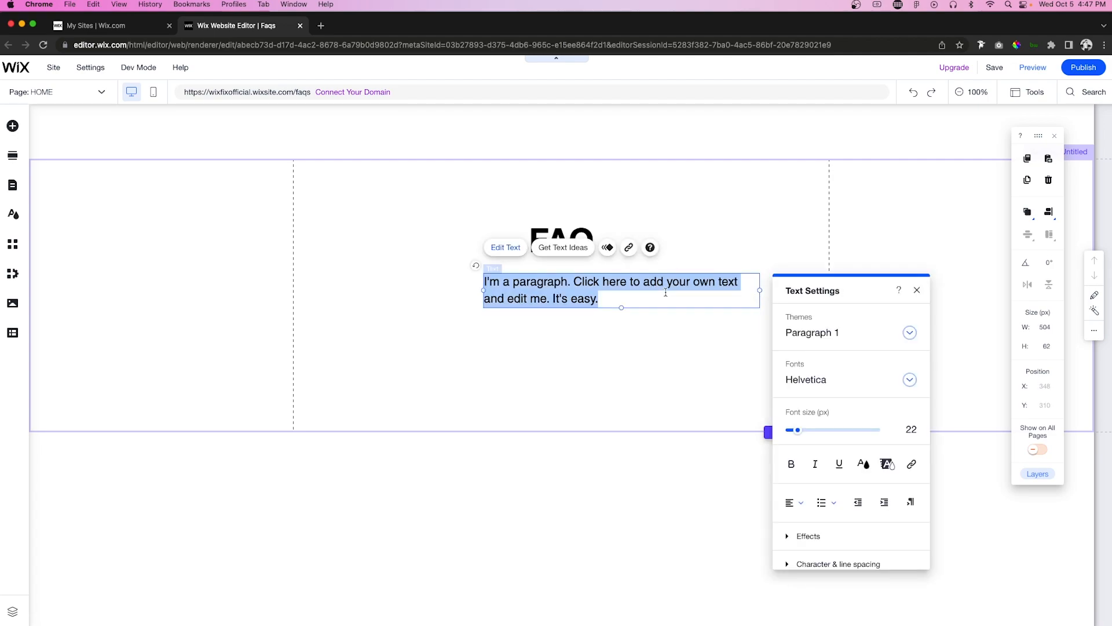
{"action": "type", "text": "Fre"}
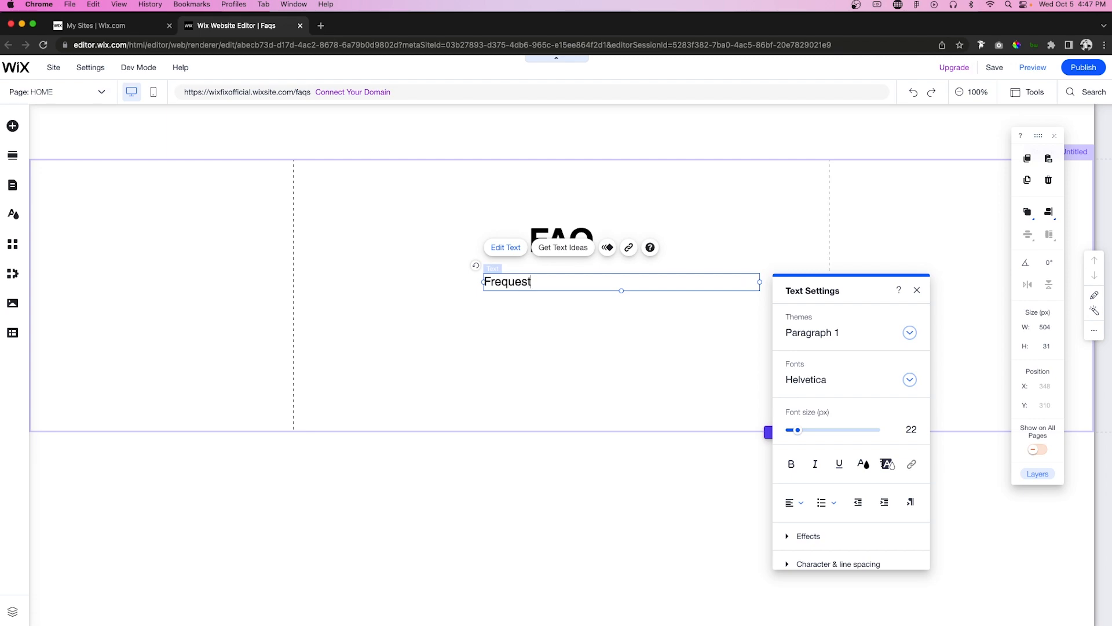
{"action": "type", "text": "quest"}
{"action": "key", "text": "BackSpace"}
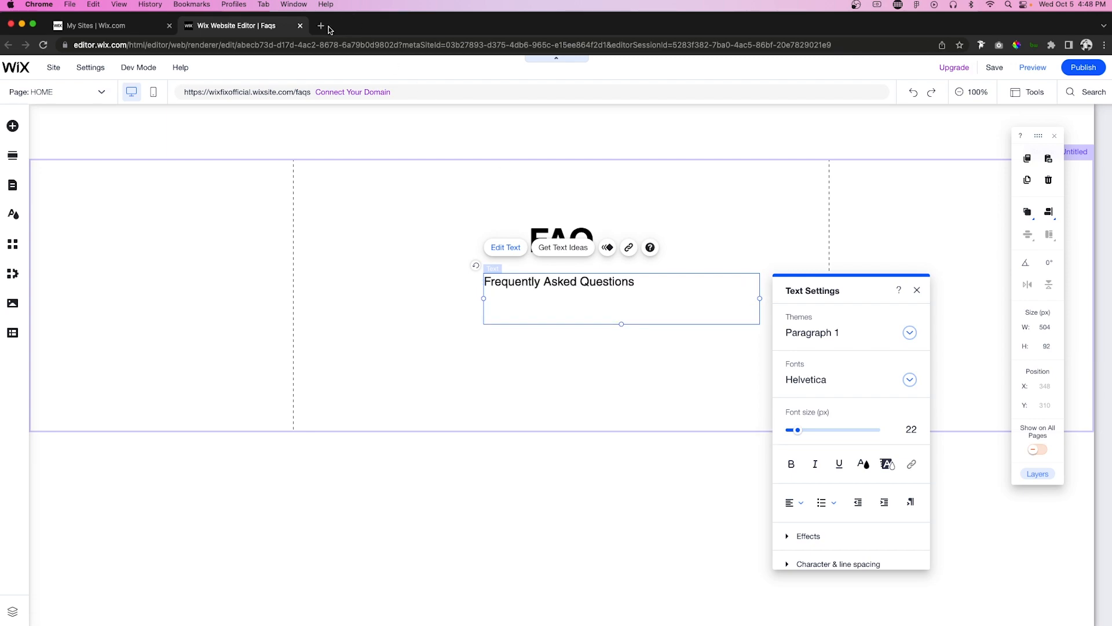
Search the web for "lorem", copy a lorem ipsum passage and paste it below the "Frequently Asked Questions" line
{"action": "left_click", "coordinate": [325, 27]}
{"action": "type", "text": "lorem"}
{"action": "key", "text": "Return"}
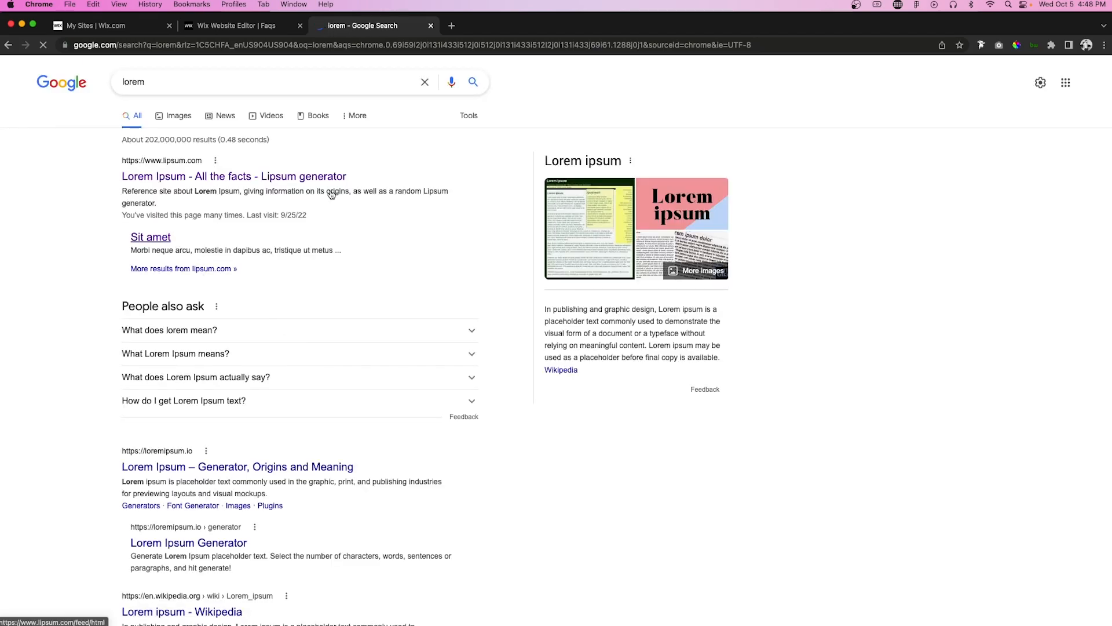
{"action": "left_click_drag", "start_coordinate": [460, 269], "coordinate": [310, 258]}
{"action": "key", "text": "super+c"}
{"action": "key", "text": "ctrl+shift+Tab"}
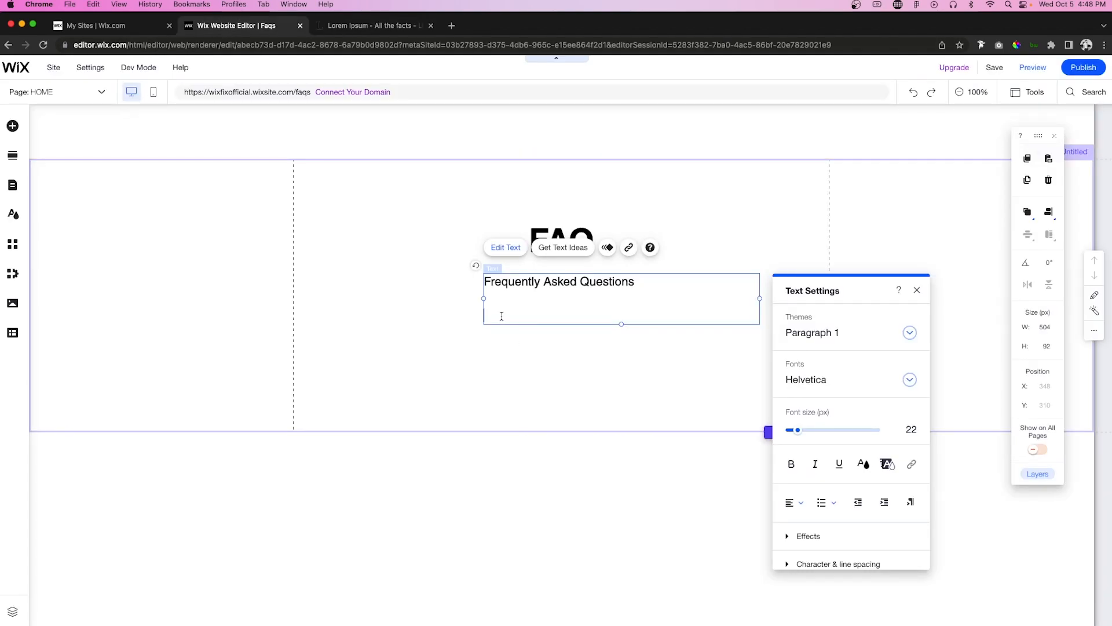
{"action": "key", "text": "super+v"}
Center-align all text in the paragraph box and set the lorem ipsum passage's font size to 16 px
{"action": "key", "text": "super+a"}
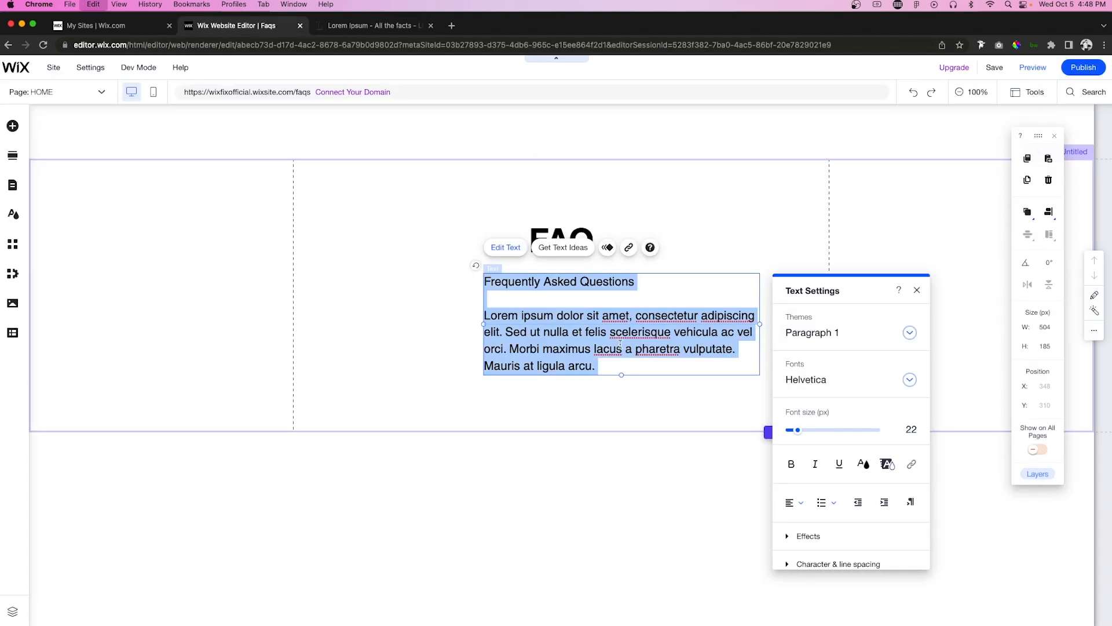
{"action": "left_click", "coordinate": [793, 502]}
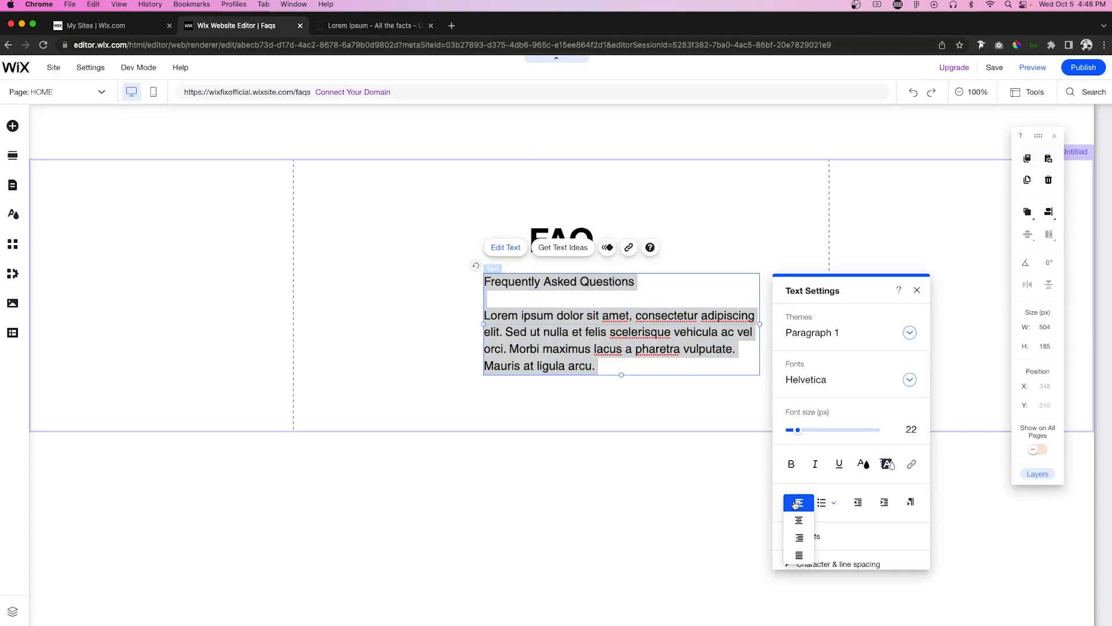
{"action": "left_click", "coordinate": [798, 519]}
{"action": "left_click_drag", "start_coordinate": [704, 362], "coordinate": [484, 318]}
{"action": "left_click", "coordinate": [908, 430]}
{"action": "type", "text": "16"}
{"action": "key", "text": "Return"}
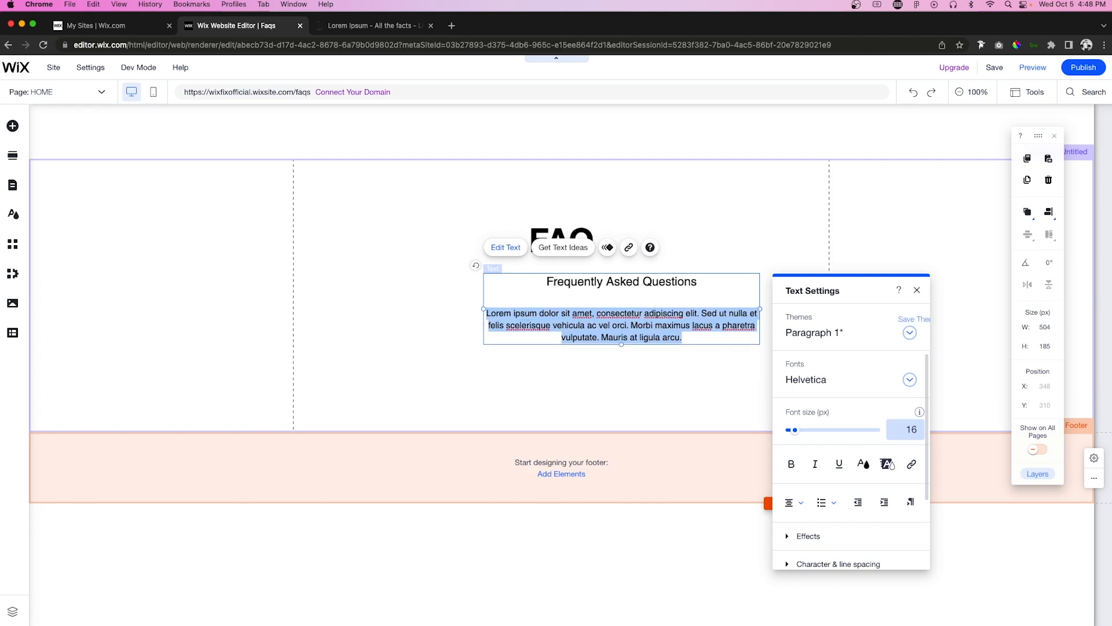
{"action": "left_click", "coordinate": [698, 391]}
Center the paragraph box under the FAQ heading and shorten the section to about 448 px high
{"action": "left_click", "coordinate": [621, 322]}
{"action": "left_click_drag", "start_coordinate": [621, 322], "coordinate": [561, 322]}
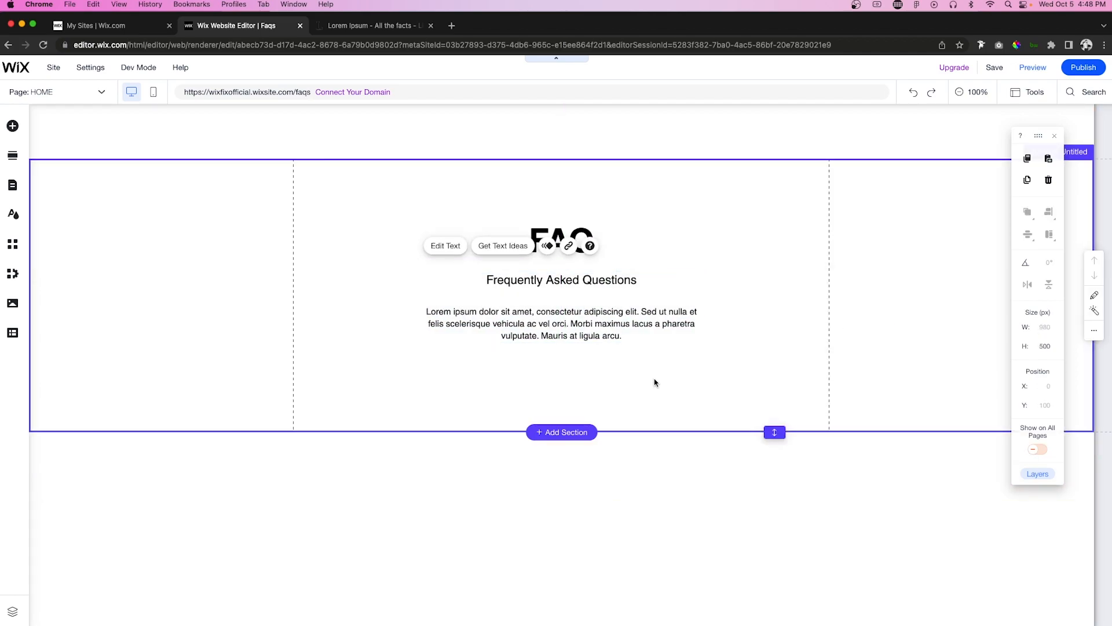
{"action": "left_click", "coordinate": [650, 382]}
{"action": "left_click_drag", "start_coordinate": [770, 427], "coordinate": [770, 399]}
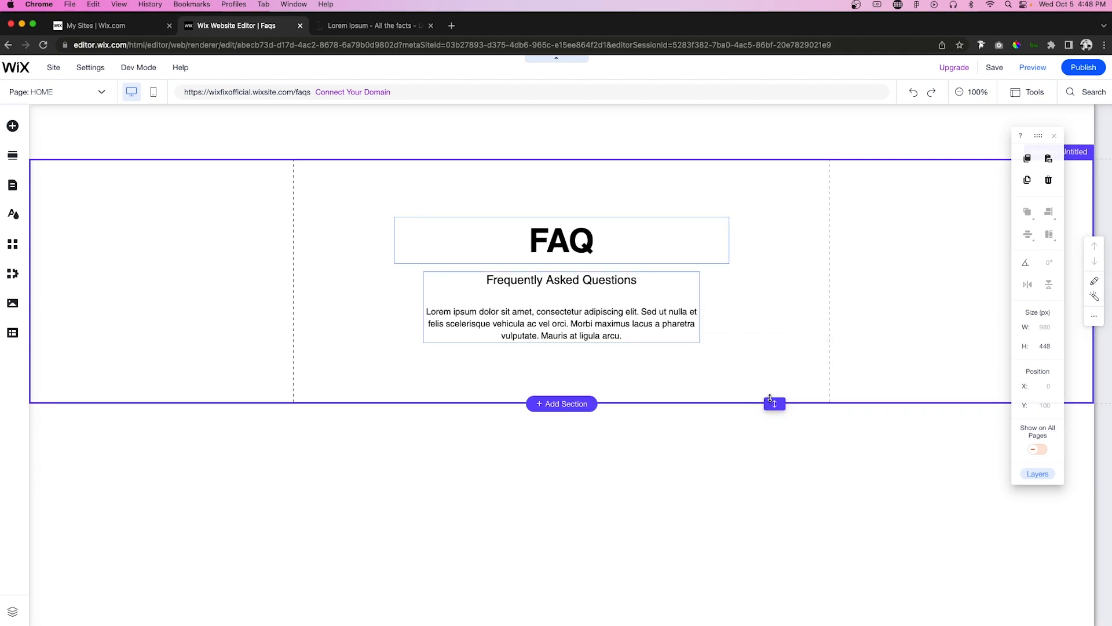
Add the "Grow Your Vision" Welcome section directly below the FAQ section
{"action": "left_click", "coordinate": [560, 404]}
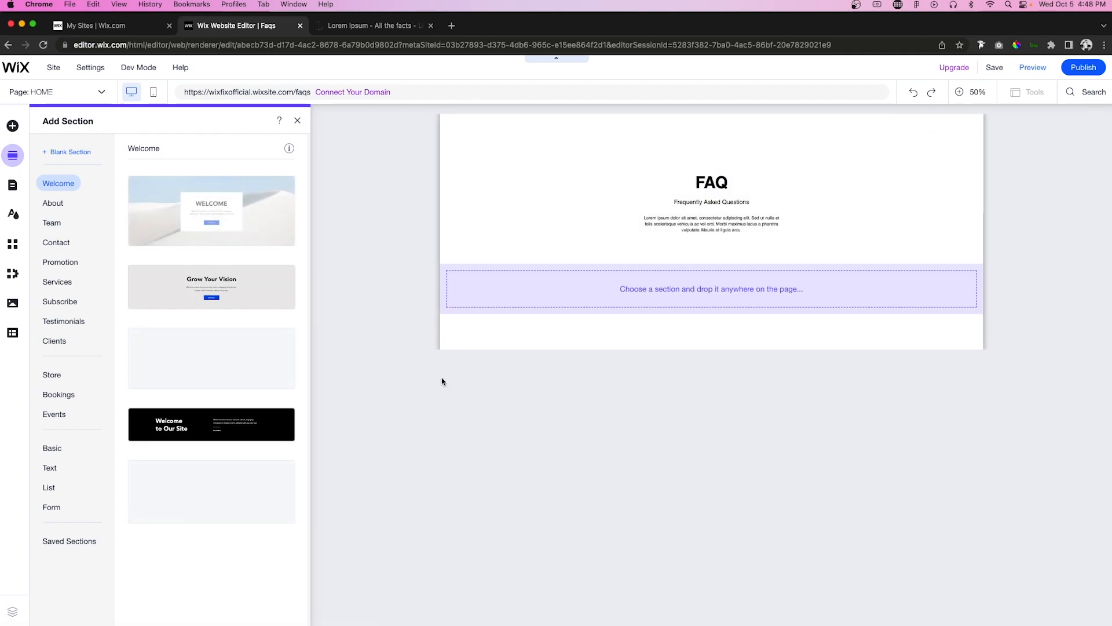
{"action": "left_click", "coordinate": [272, 295]}
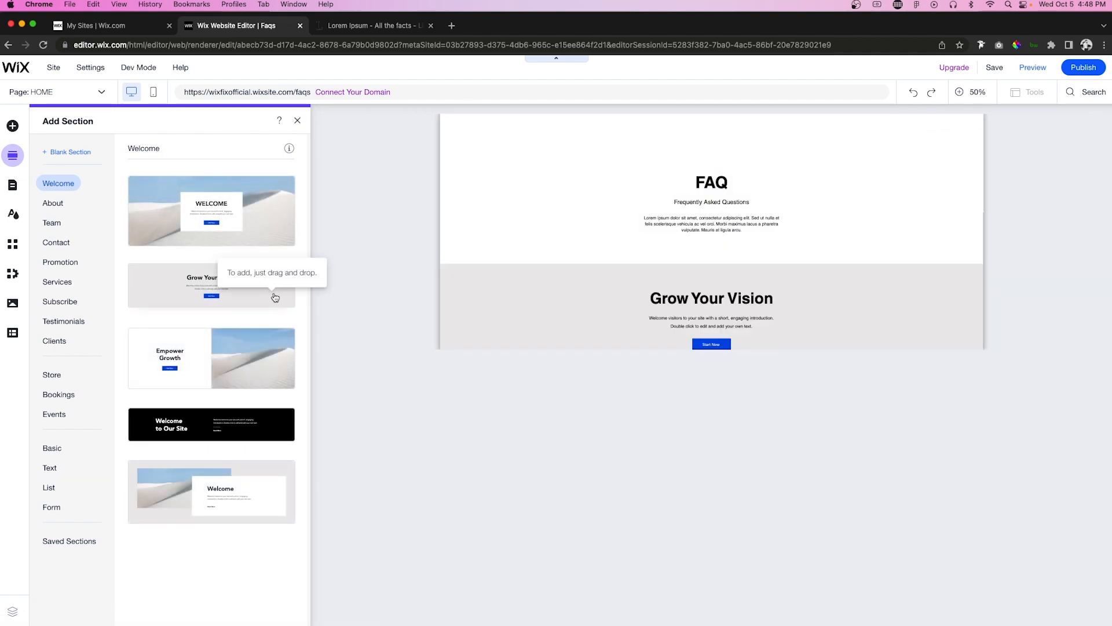
{"action": "scroll", "coordinate": [735, 339], "scroll_direction": "down", "scroll_amount": 2}
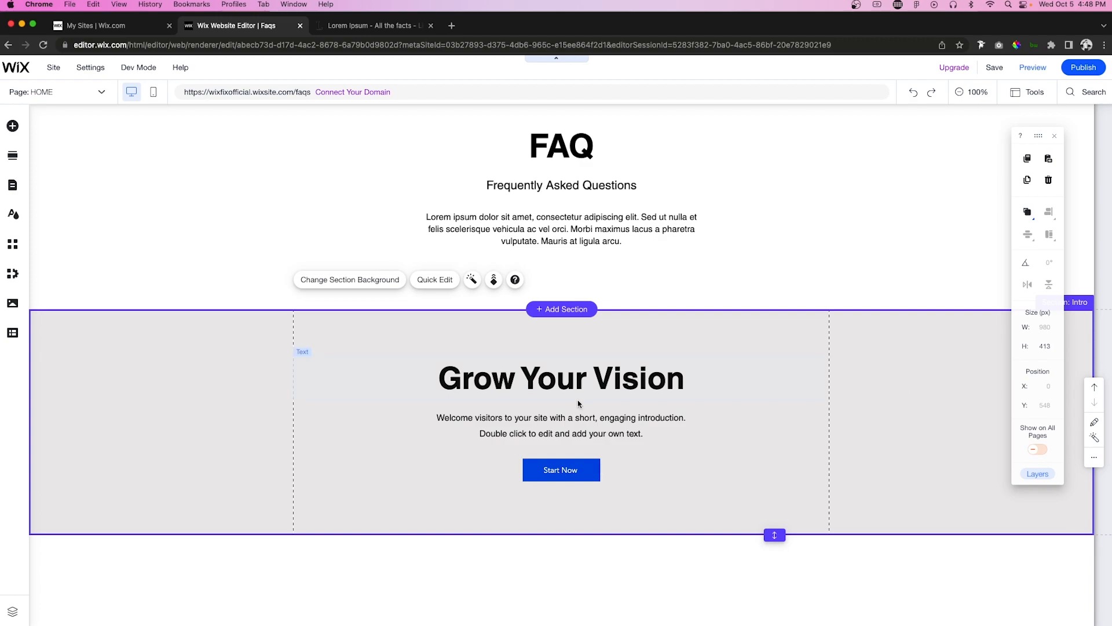
Change the "Grow Your Vision" heading to "Still Have Questions?"
{"action": "left_click", "coordinate": [572, 385]}
{"action": "double_click", "coordinate": [572, 385]}
{"action": "type", "text": "Still Have Que"}
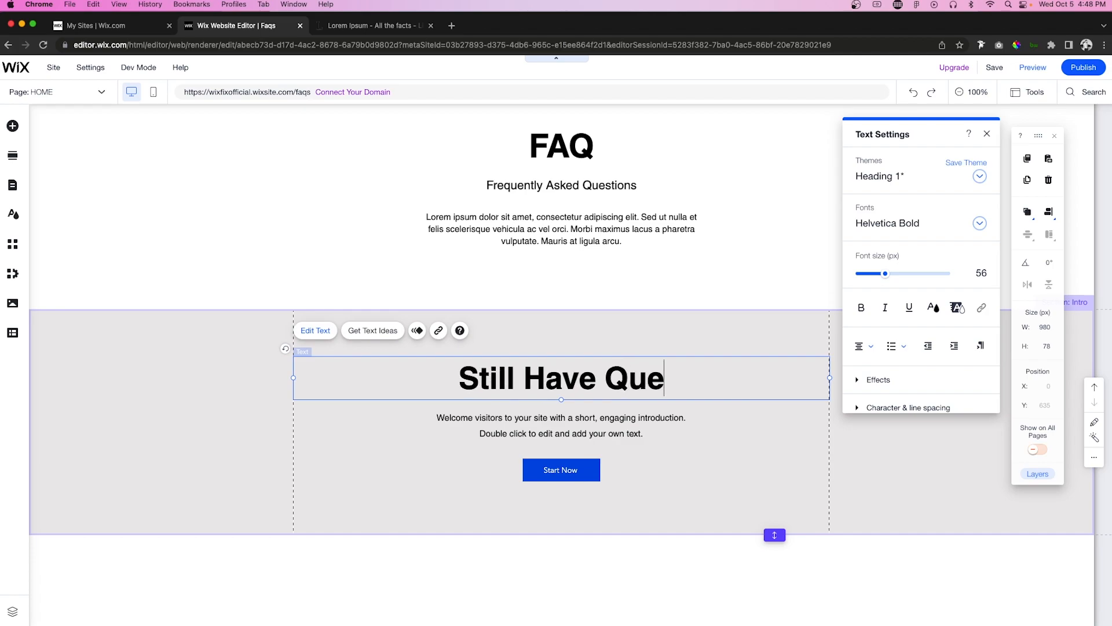
{"action": "type", "text": "stions?"}
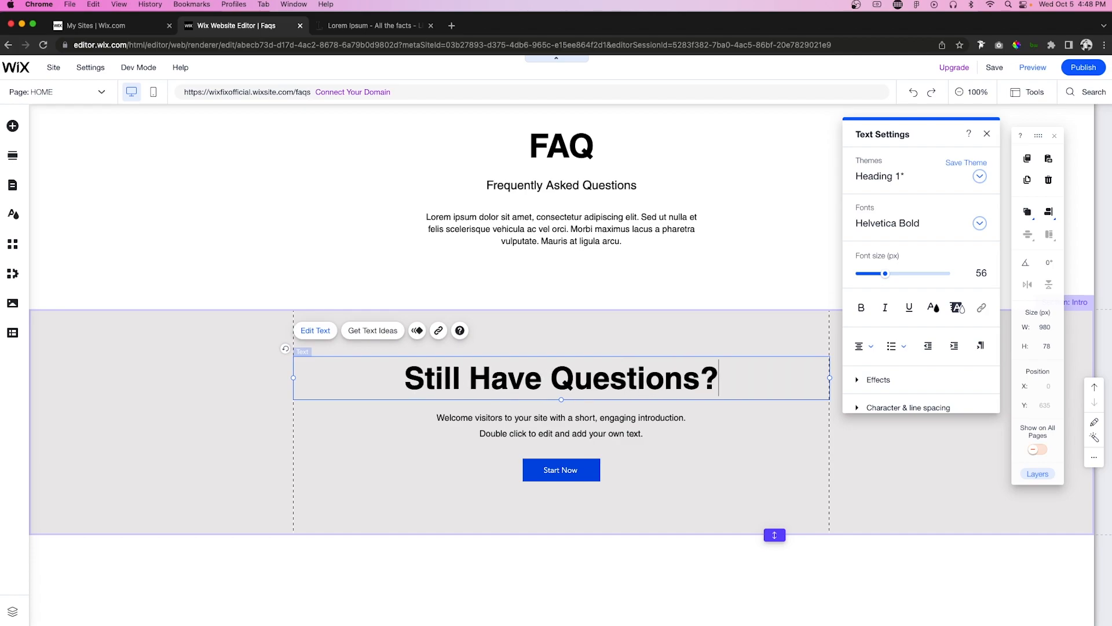
Change the "Start Now" button's text to "Get in Touch"
{"action": "left_click", "coordinate": [559, 467]}
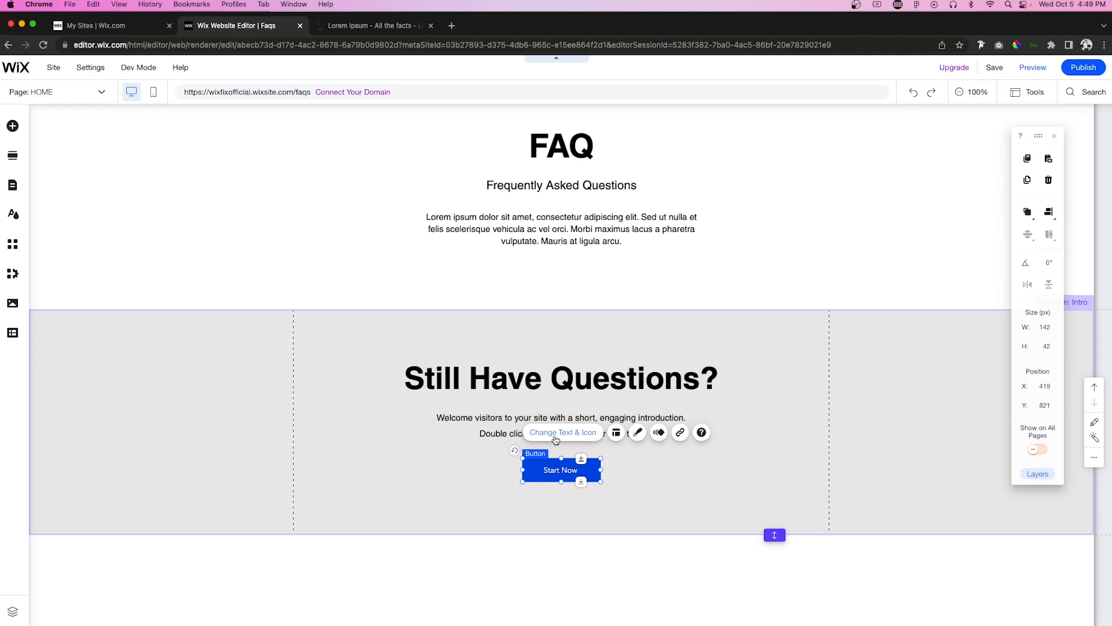
{"action": "left_click", "coordinate": [555, 438]}
{"action": "type", "text": "Get i"}
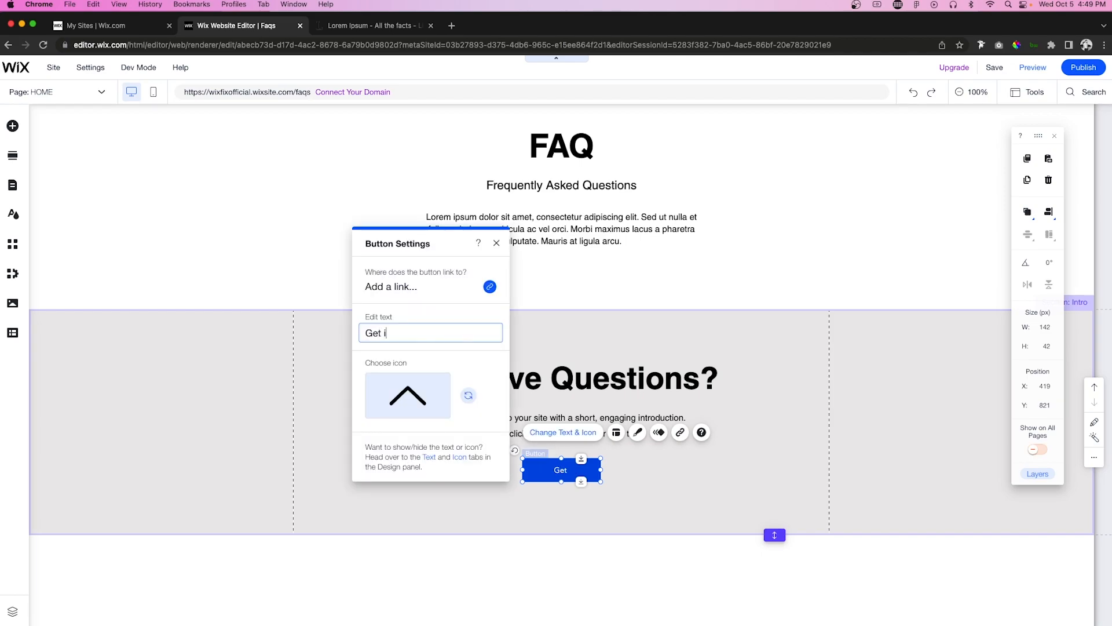
{"action": "type", "text": "n Touch"}
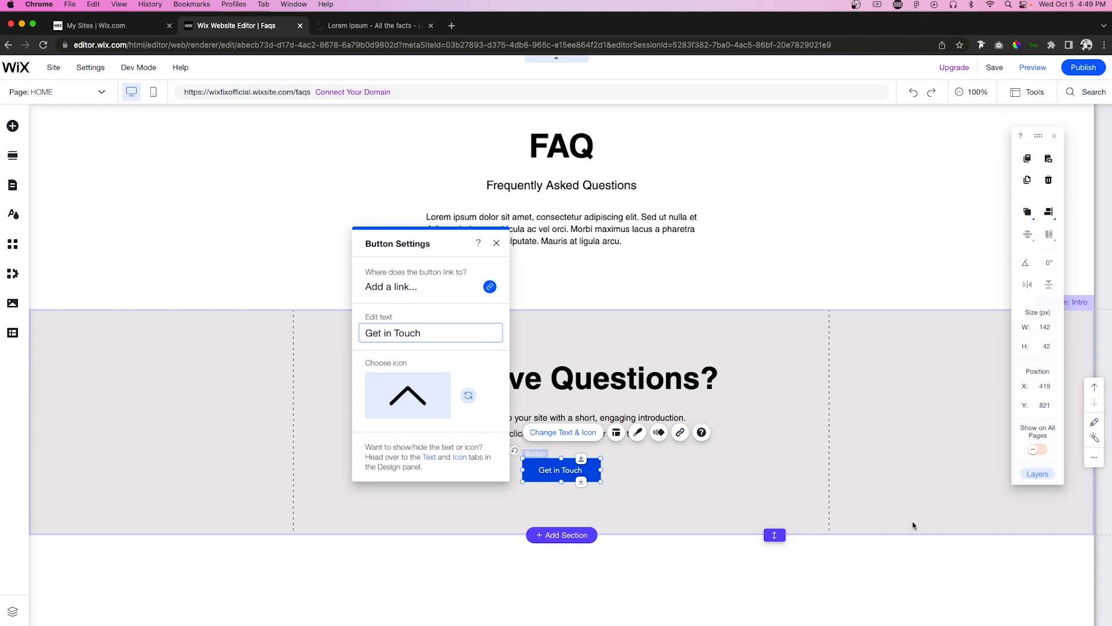
{"action": "left_click", "coordinate": [902, 467]}
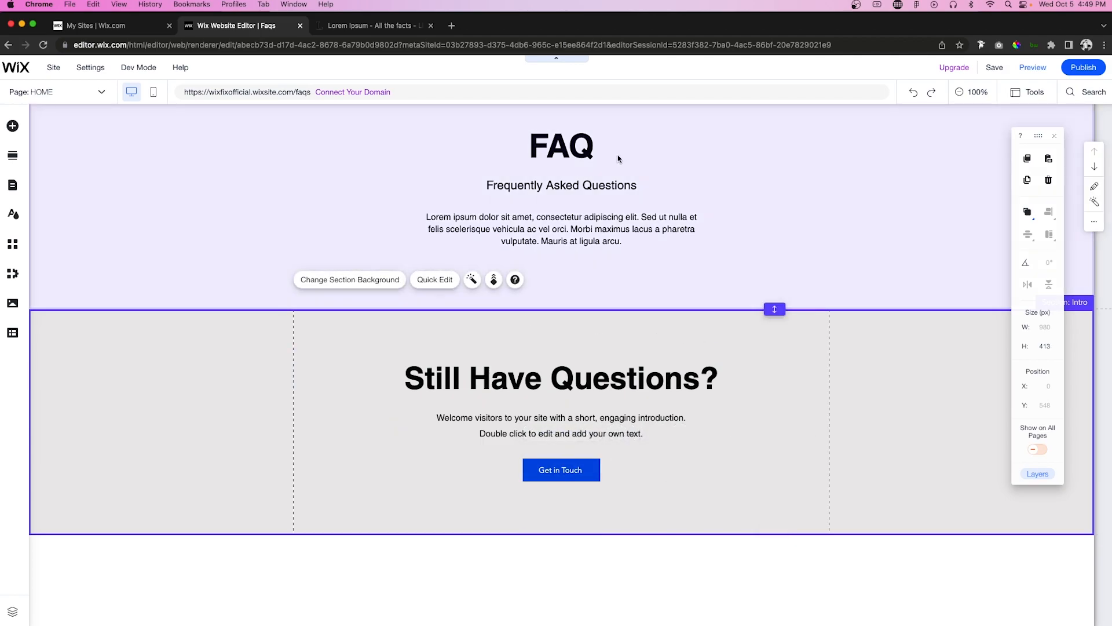
Insert a blank section between the FAQ and "Still Have Questions?" sections and enlarge it to about 723 px high
{"action": "scroll", "coordinate": [652, 287], "scroll_direction": "up", "scroll_amount": 2}
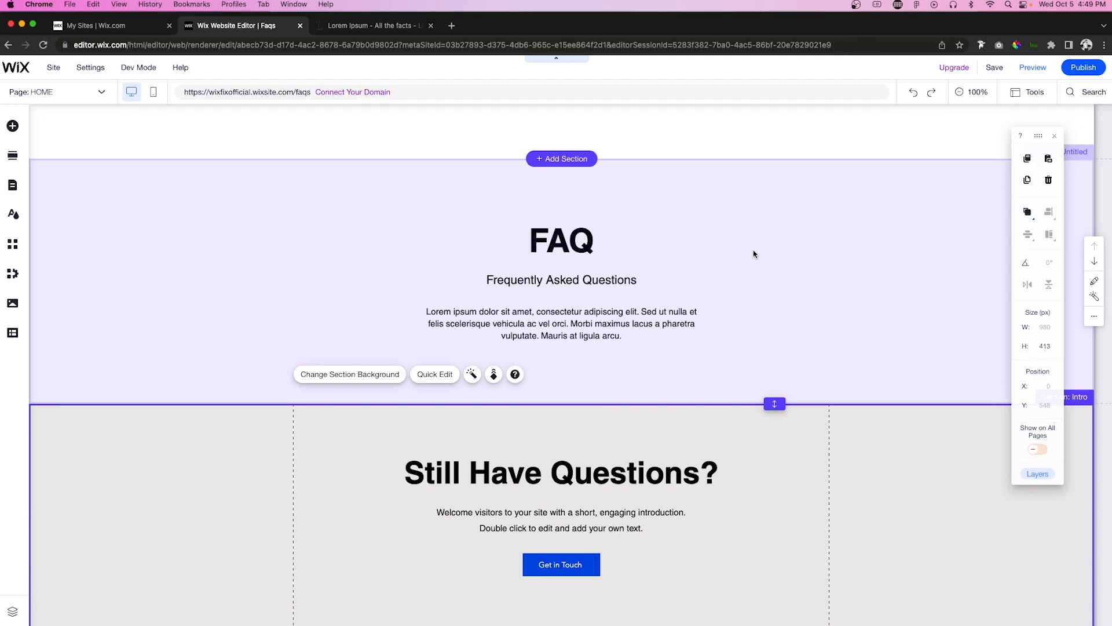
{"action": "scroll", "coordinate": [792, 373], "scroll_direction": "down", "scroll_amount": 2}
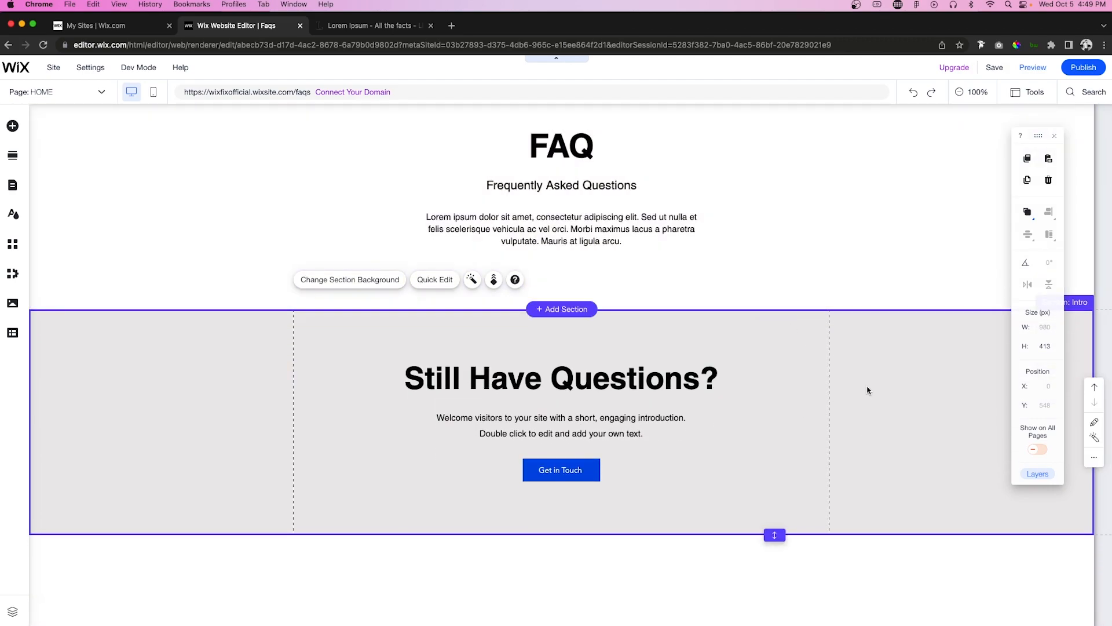
{"action": "left_click", "coordinate": [568, 308]}
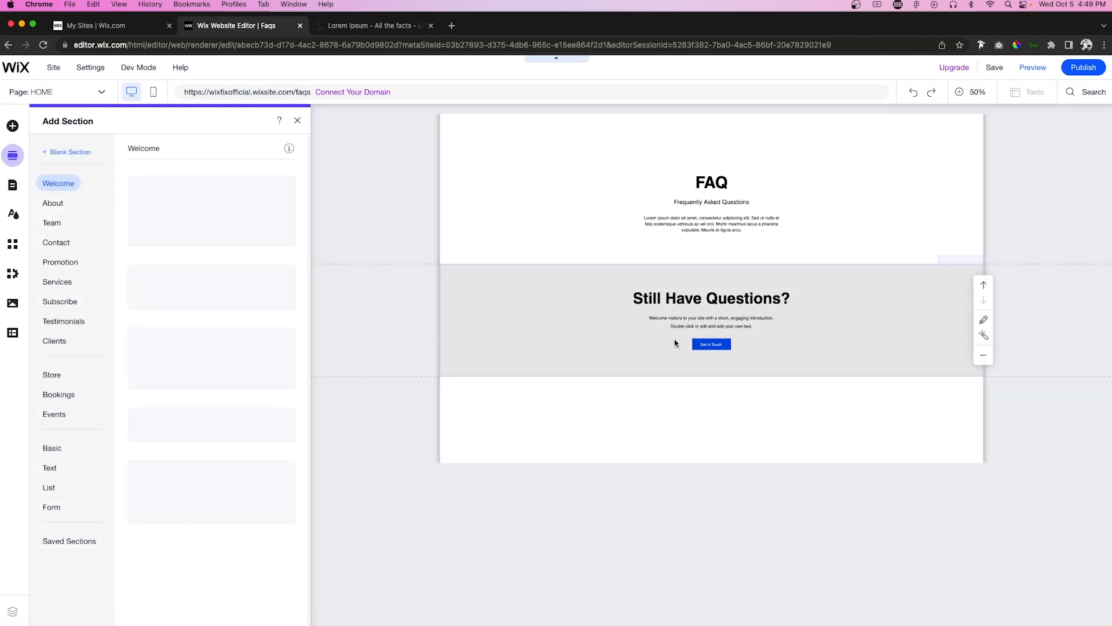
{"action": "left_click", "coordinate": [66, 152]}
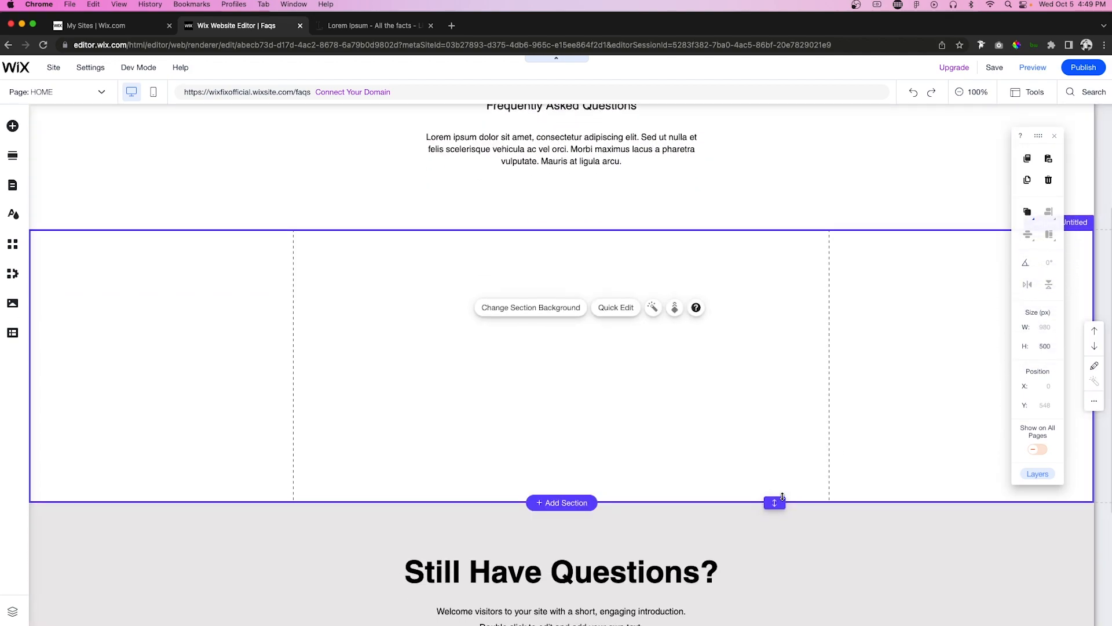
{"action": "left_click_drag", "start_coordinate": [777, 498], "coordinate": [767, 625]}
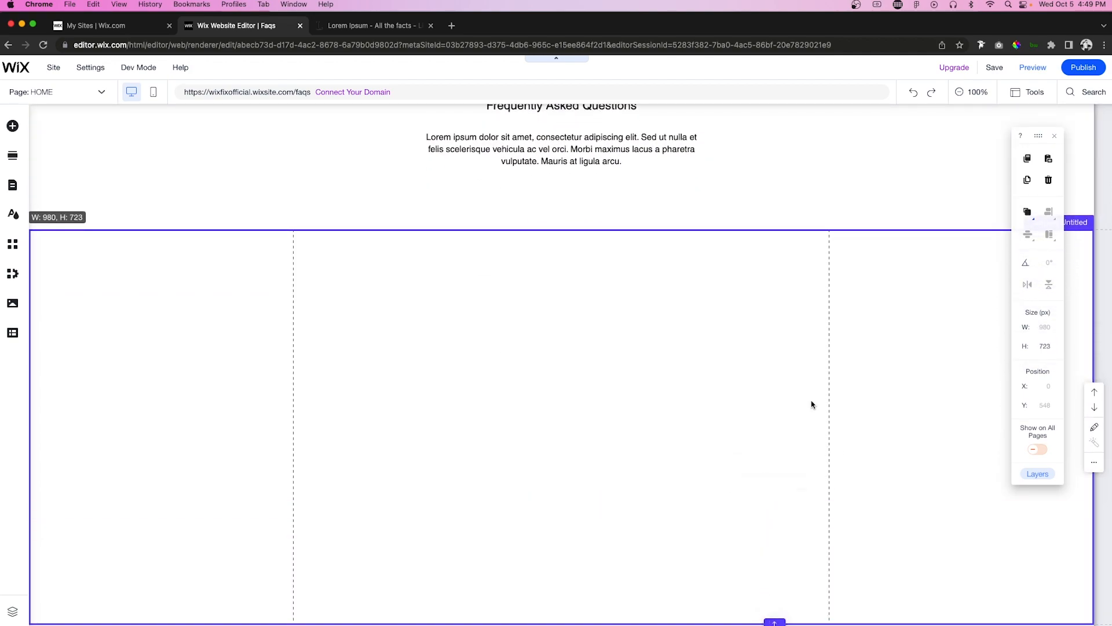
Find the Wix FAQ app in the App Market by searching for "faq" and add it to the blank section
{"action": "scroll", "coordinate": [812, 399], "scroll_direction": "up", "scroll_amount": 3}
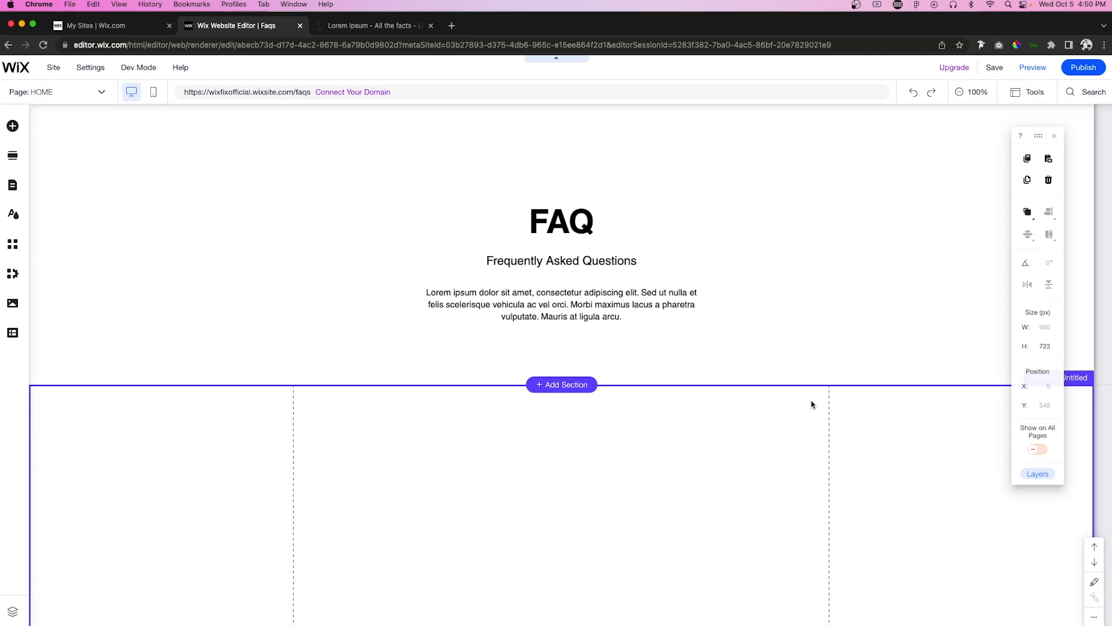
{"action": "left_click", "coordinate": [804, 280]}
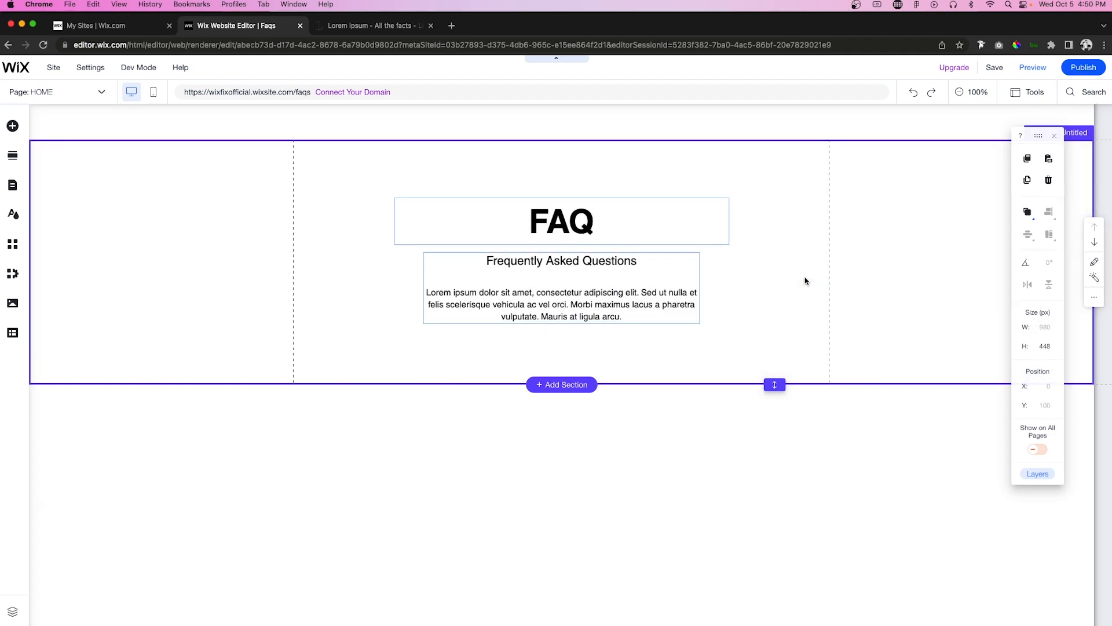
{"action": "scroll", "coordinate": [804, 280], "scroll_direction": "down", "scroll_amount": 4}
{"action": "left_click", "coordinate": [698, 321]}
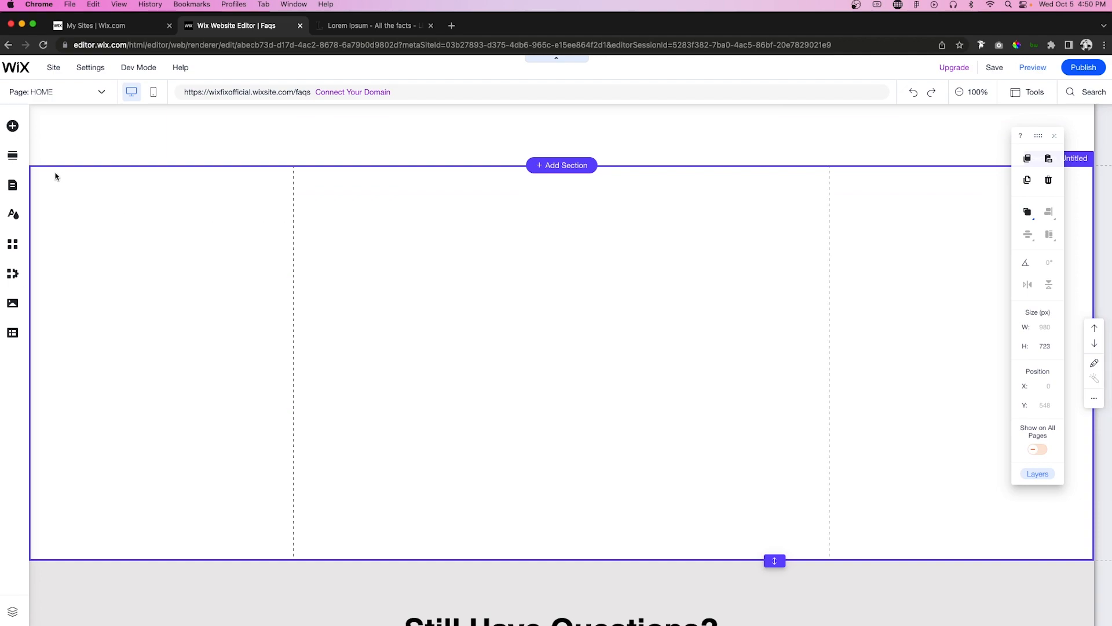
{"action": "left_click", "coordinate": [12, 243]}
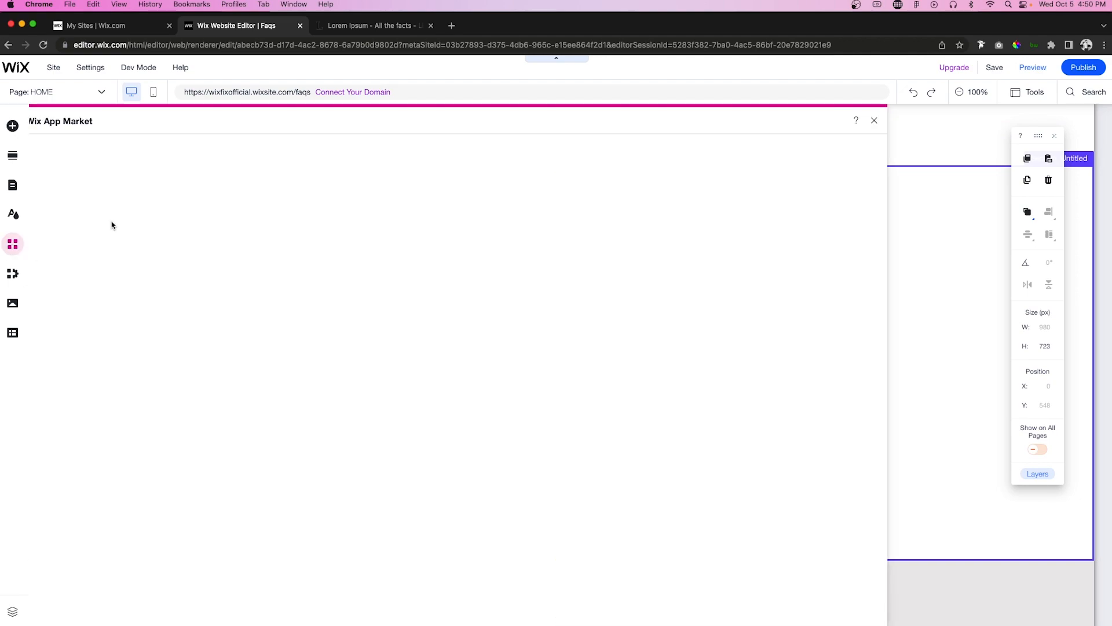
{"action": "left_click", "coordinate": [114, 153]}
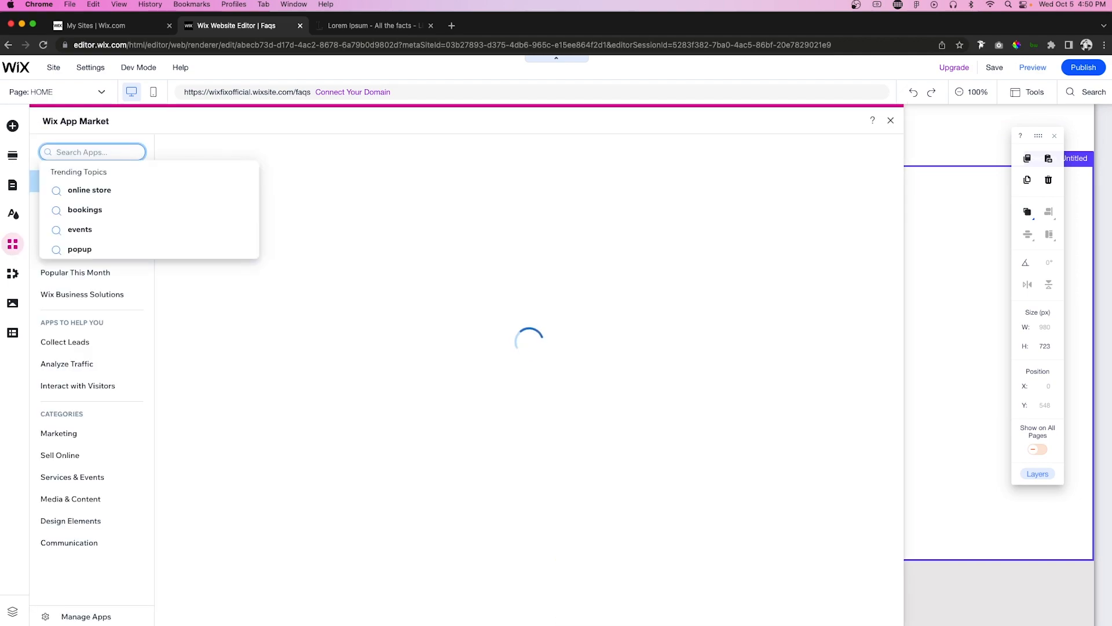
{"action": "type", "text": "faq"}
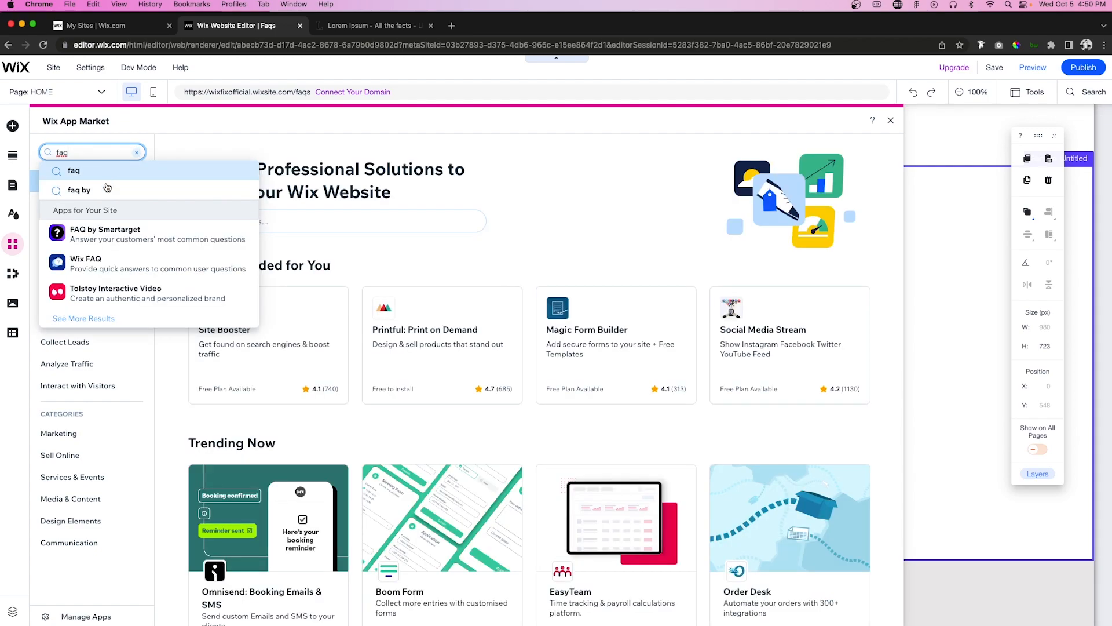
{"action": "left_click", "coordinate": [94, 268]}
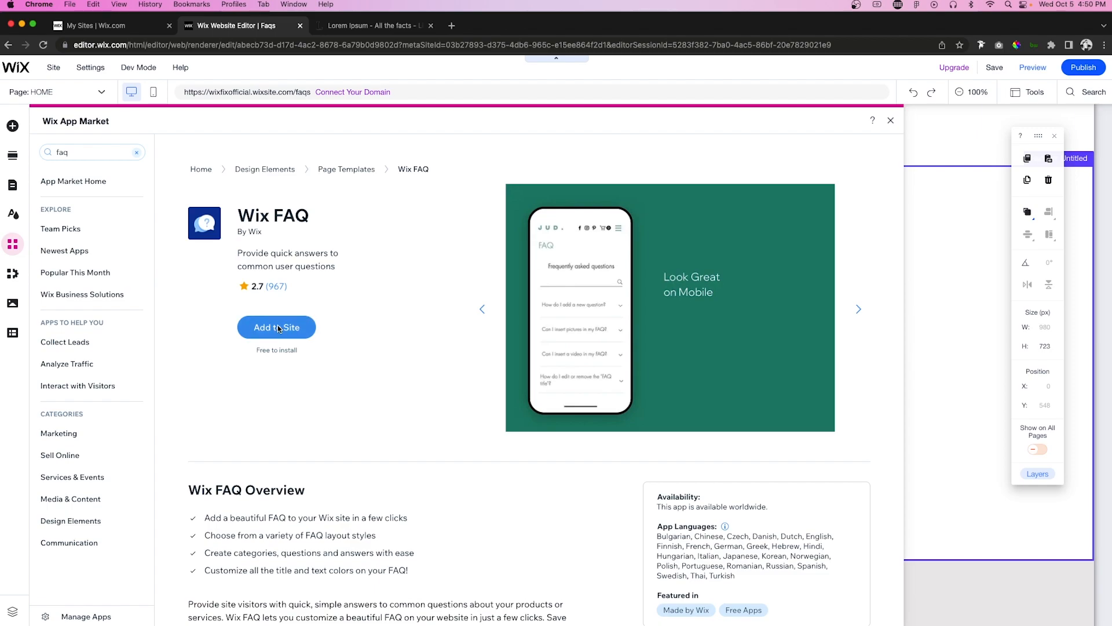
{"action": "left_click", "coordinate": [278, 328]}
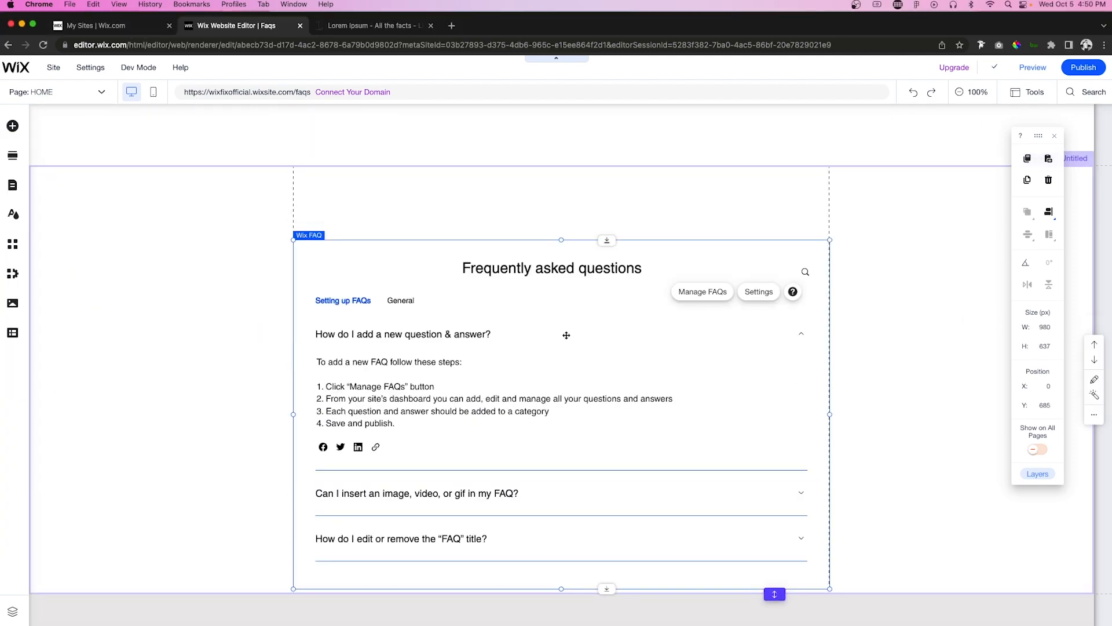
Move the Wix FAQ widget up to Y 574 and shorten its section to about 716 px high
{"action": "left_click_drag", "start_coordinate": [567, 302], "coordinate": [566, 277]}
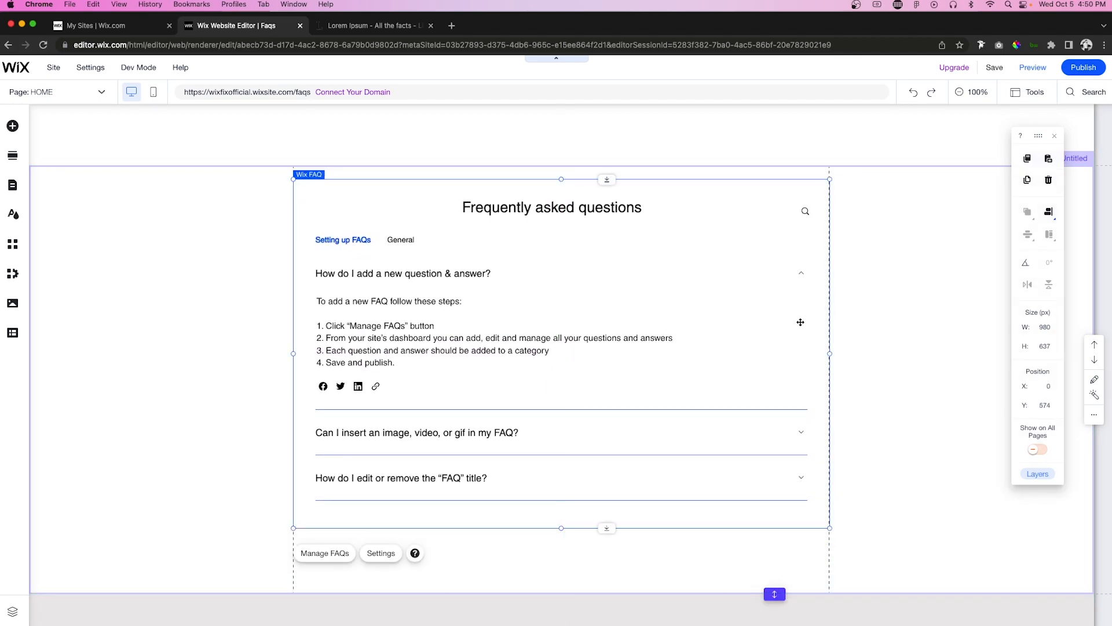
{"action": "left_click", "coordinate": [885, 284]}
{"action": "scroll", "coordinate": [777, 422], "scroll_direction": "down", "scroll_amount": 3}
{"action": "left_click_drag", "start_coordinate": [775, 499], "coordinate": [775, 459]}
Shorten the FAQ intro section until the question section below it starts at about Y 447
{"action": "scroll", "coordinate": [770, 460], "scroll_direction": "up", "scroll_amount": 5}
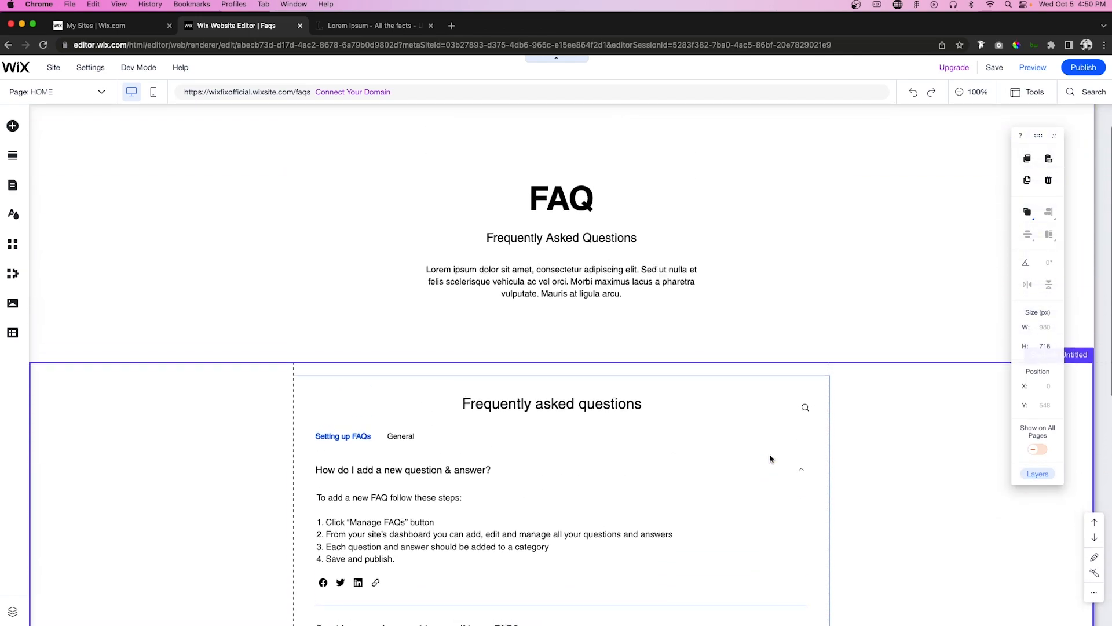
{"action": "left_click", "coordinate": [651, 355]}
{"action": "left_click_drag", "start_coordinate": [775, 370], "coordinate": [770, 314]}
{"action": "left_click", "coordinate": [537, 373]}
{"action": "scroll", "coordinate": [537, 374], "scroll_direction": "down", "scroll_amount": 1}
{"action": "scroll", "coordinate": [537, 374], "scroll_direction": "down", "scroll_amount": 3}
Hide both the title and the search bar in the Wix FAQ widget's display settings
{"action": "left_click", "coordinate": [430, 300]}
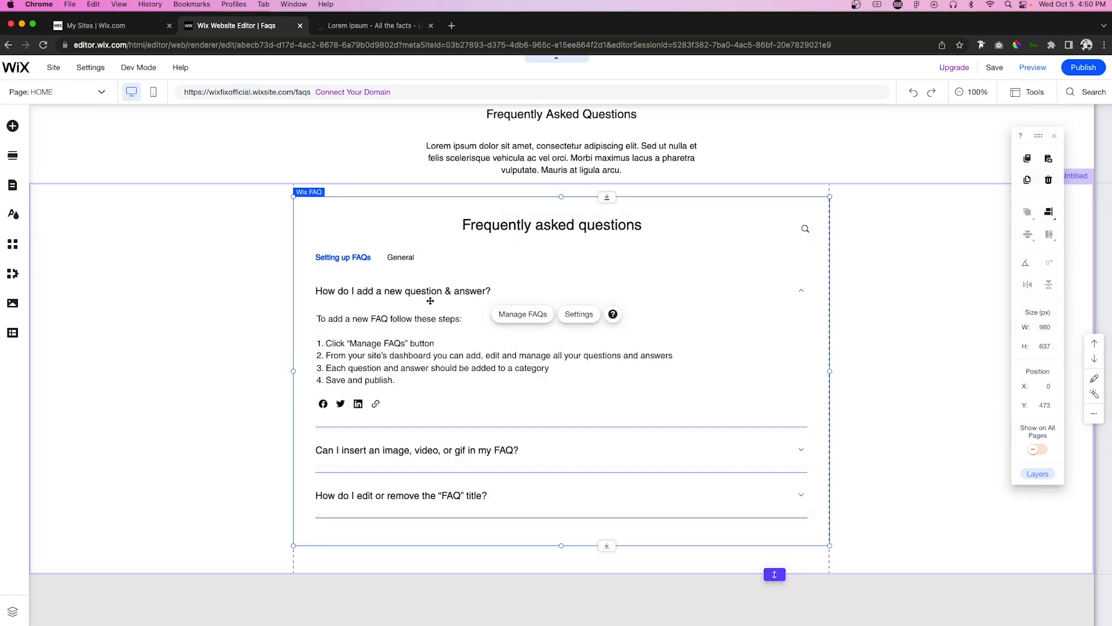
{"action": "left_click", "coordinate": [578, 316]}
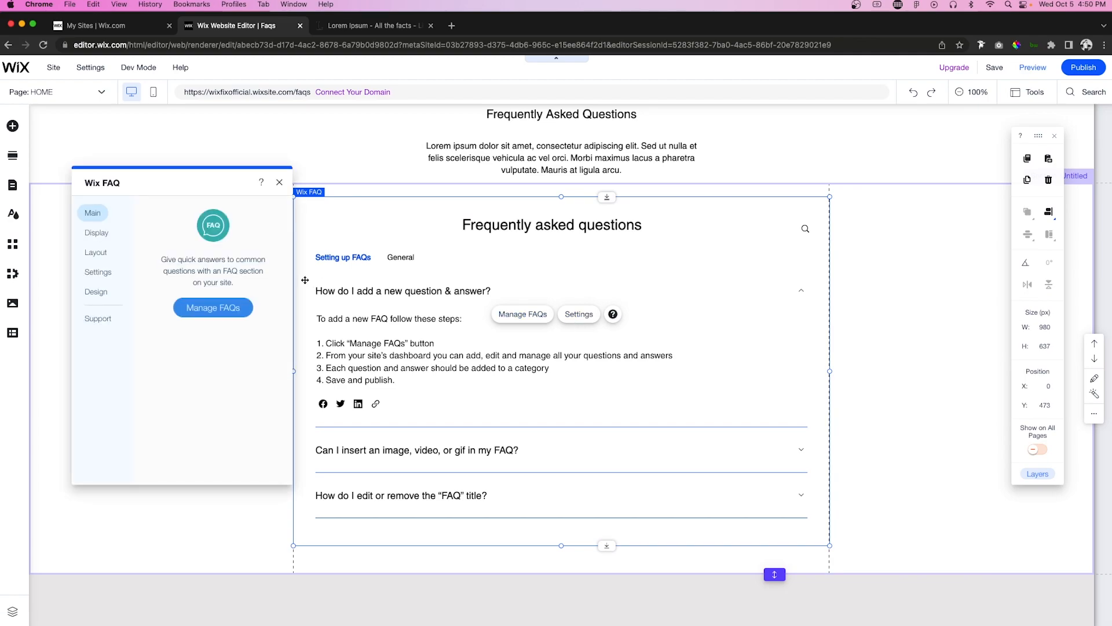
{"action": "scroll", "coordinate": [537, 208], "scroll_direction": "up", "scroll_amount": 3}
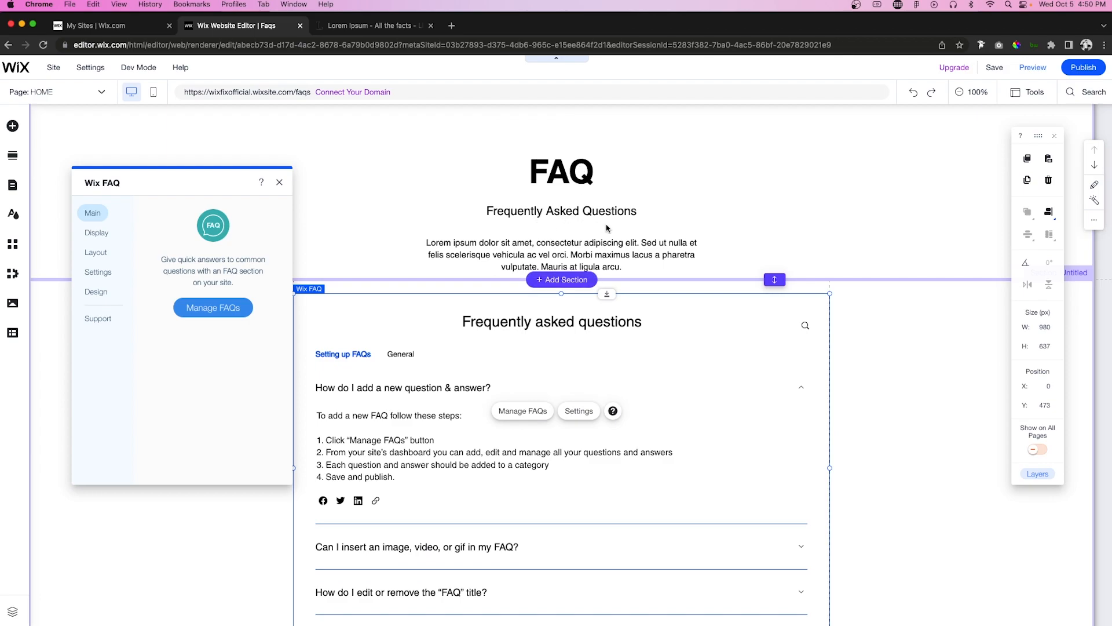
{"action": "left_click", "coordinate": [90, 233]}
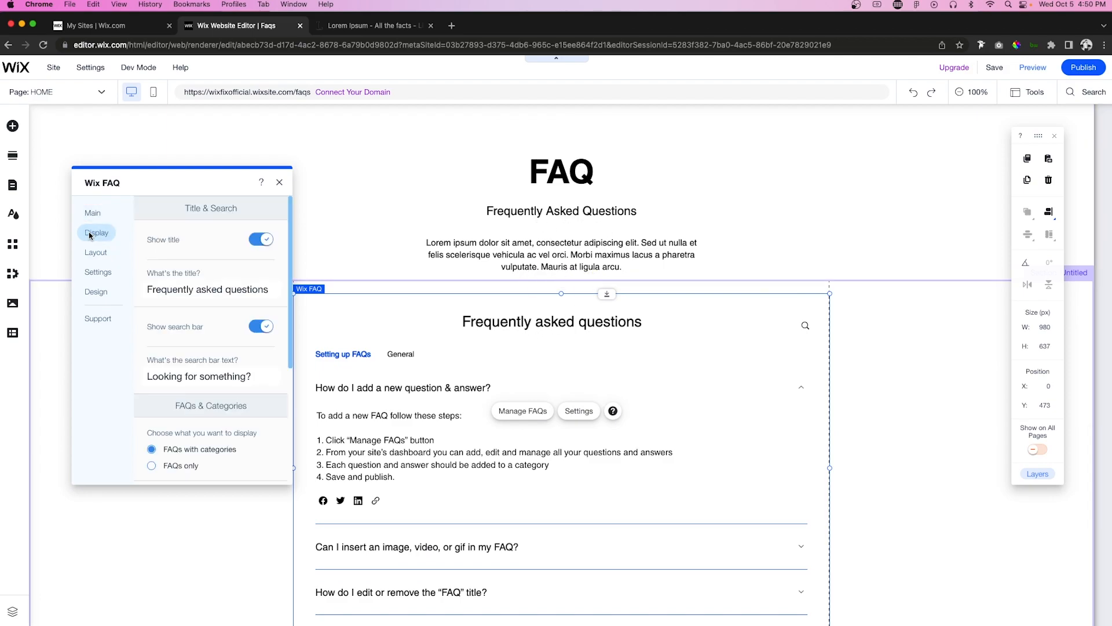
{"action": "left_click", "coordinate": [262, 241]}
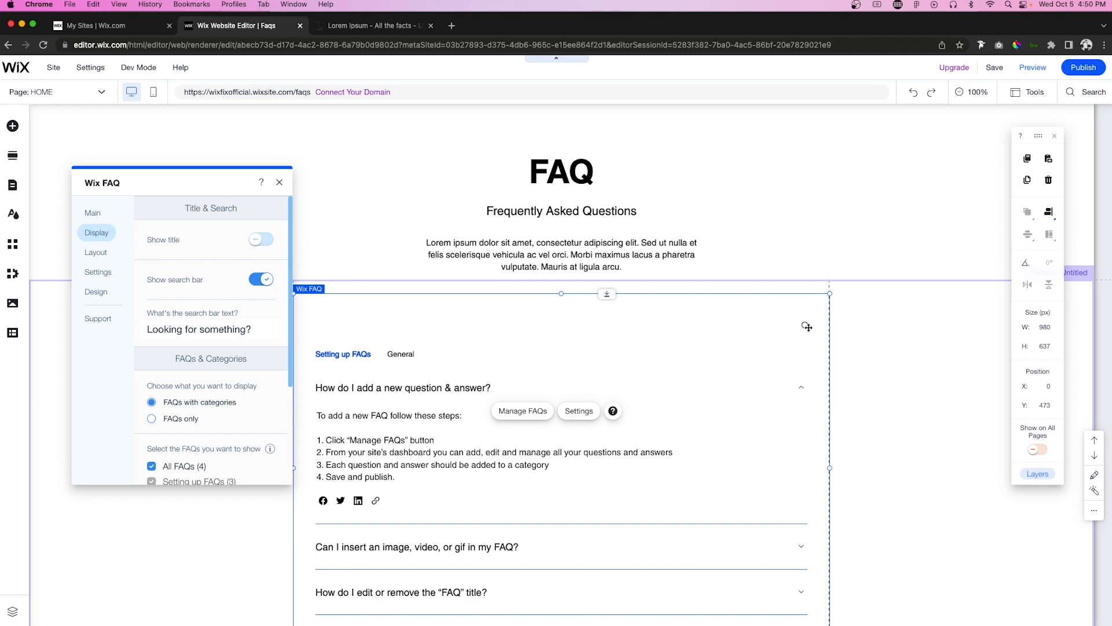
{"action": "left_click", "coordinate": [263, 281]}
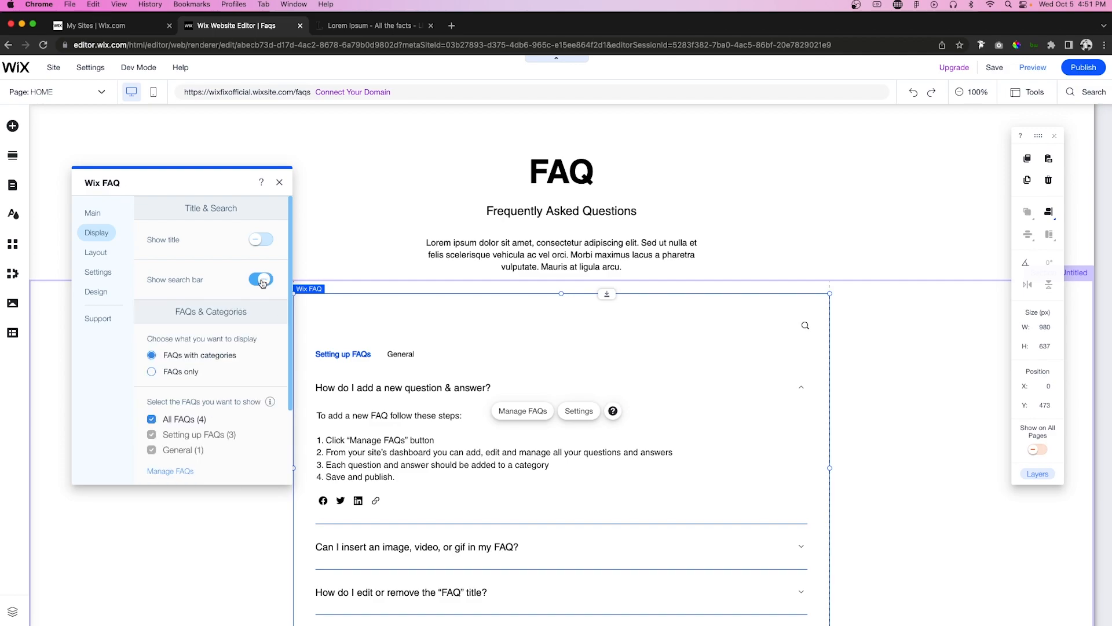
{"action": "scroll", "coordinate": [197, 278], "scroll_direction": "down", "scroll_amount": 3}
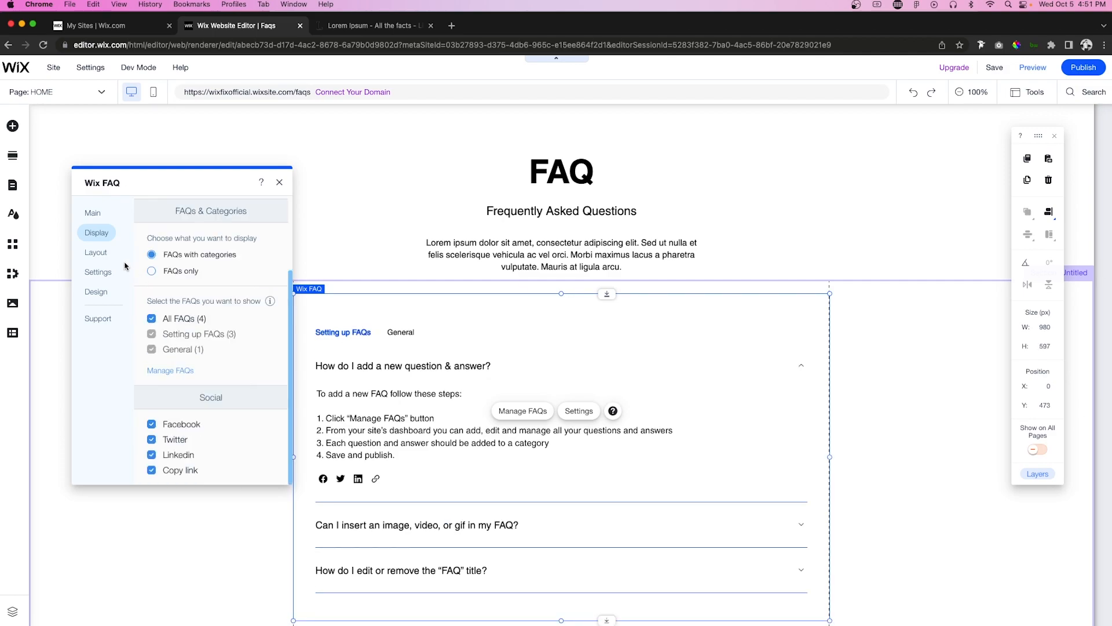
Set the Wix FAQ widget's selected category color to the main red theme color
{"action": "left_click", "coordinate": [96, 293]}
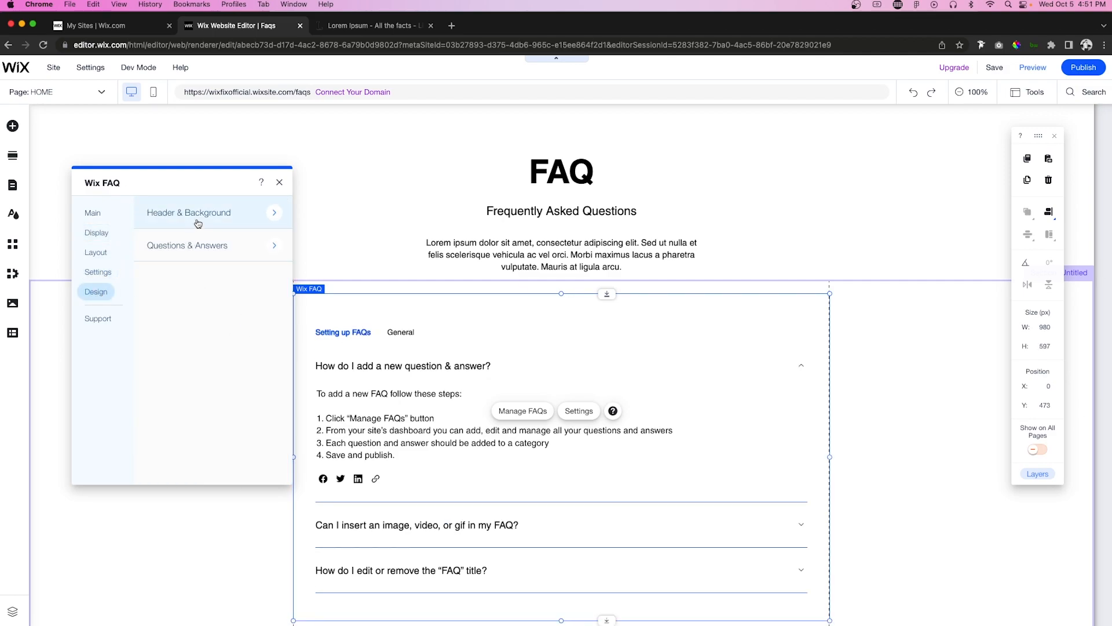
{"action": "left_click", "coordinate": [219, 213]}
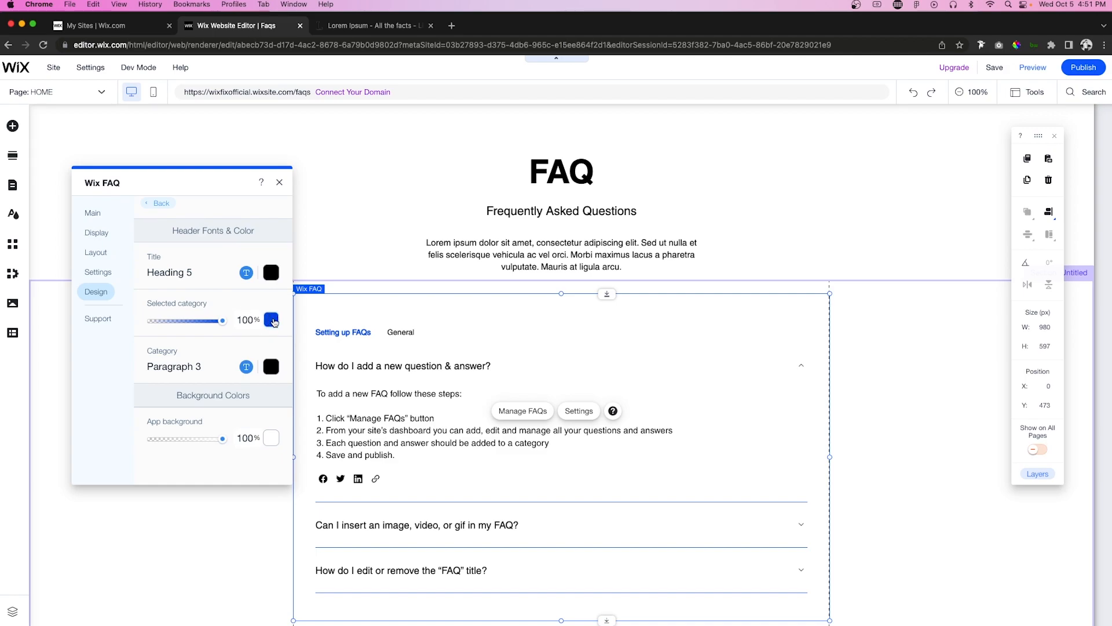
{"action": "left_click", "coordinate": [274, 320]}
{"action": "left_click", "coordinate": [348, 404]}
{"action": "left_click", "coordinate": [225, 301]}
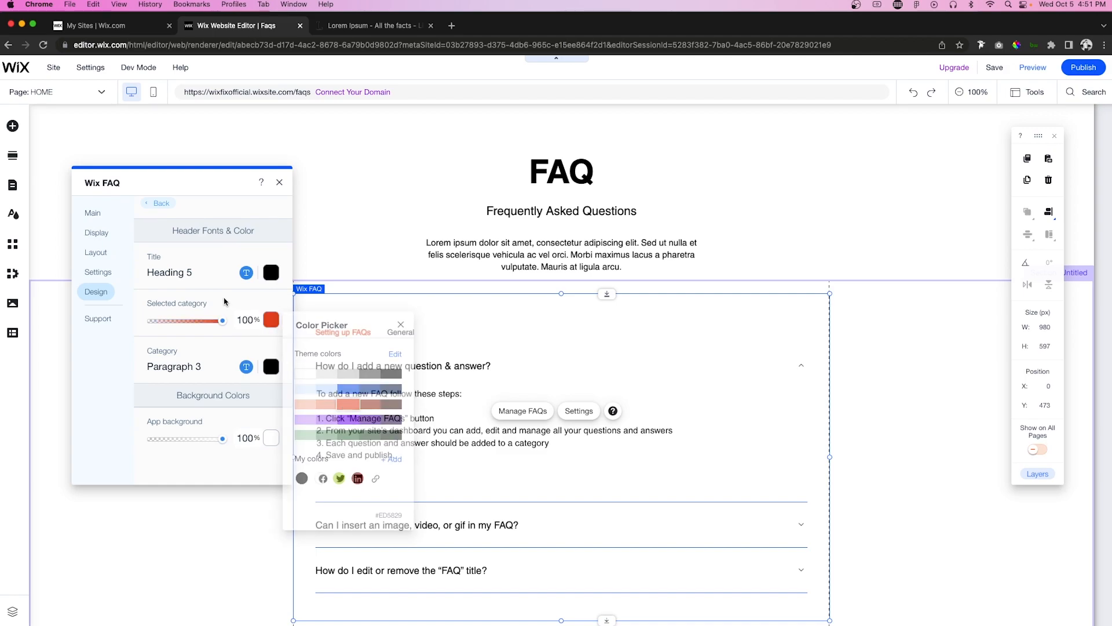
Review the widget's title font settings and compare them with the site's heading and paragraph text theme styles
{"action": "left_click", "coordinate": [168, 272]}
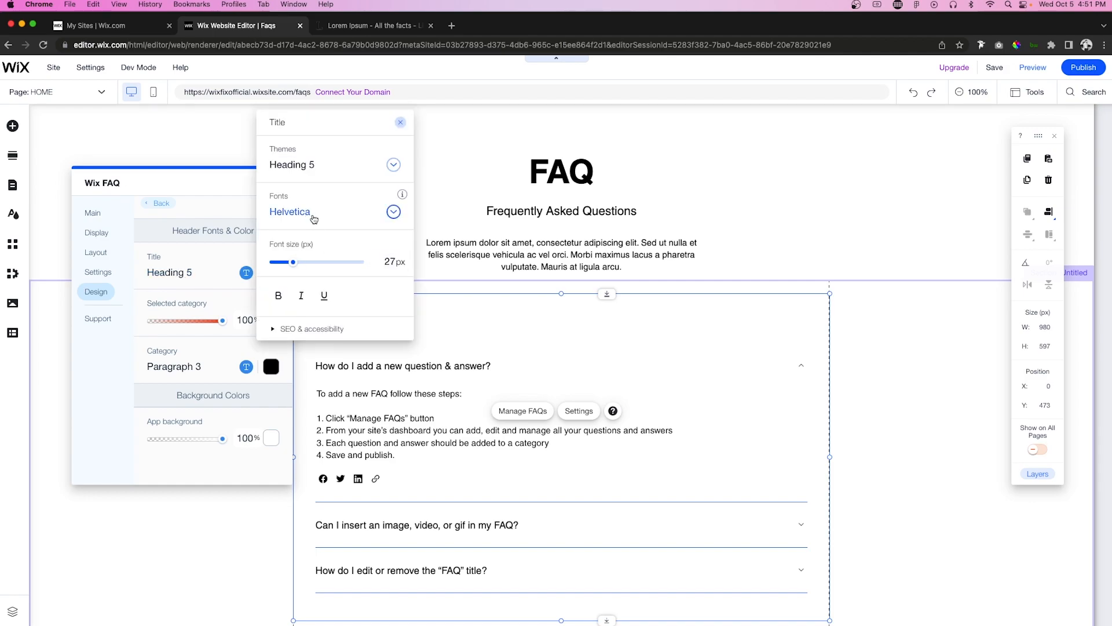
{"action": "left_click", "coordinate": [12, 215]}
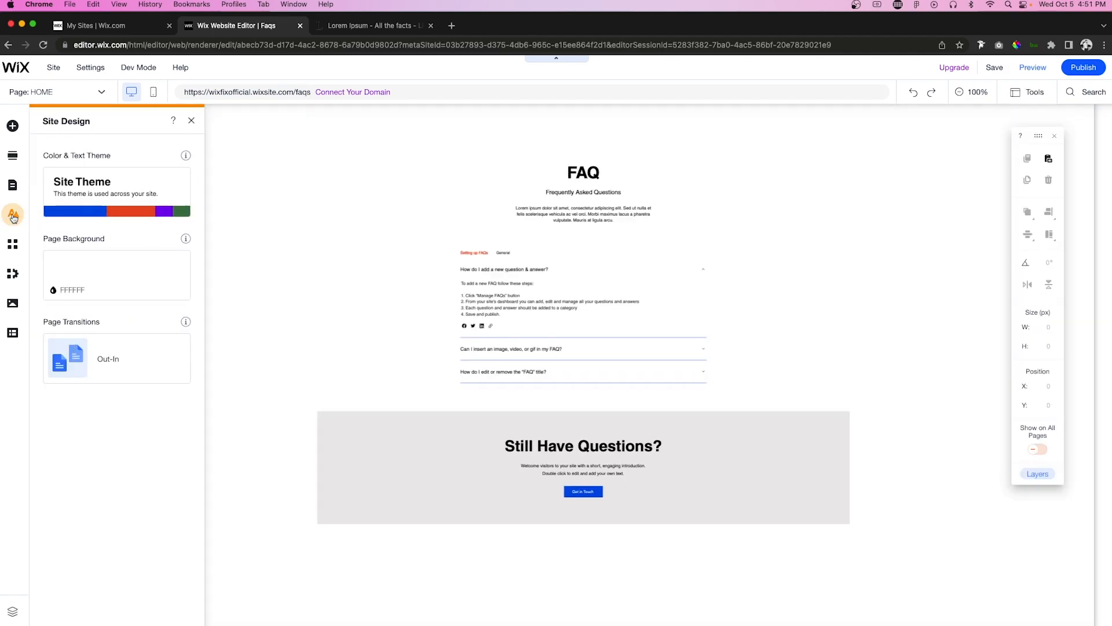
{"action": "left_click", "coordinate": [13, 214]}
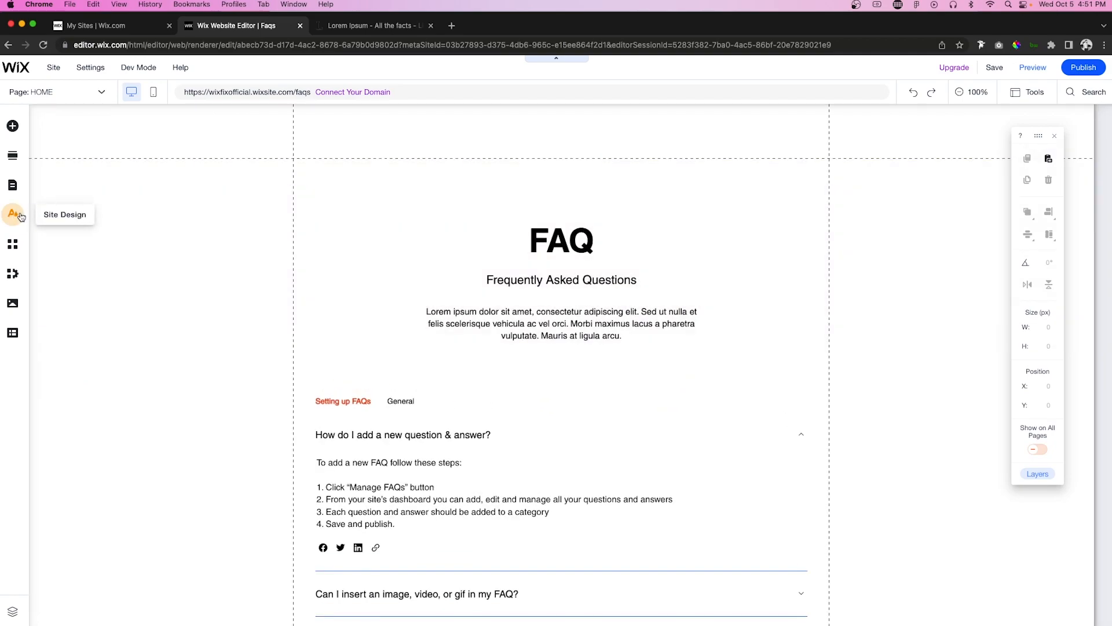
{"action": "left_click", "coordinate": [13, 214]}
{"action": "mouse_move", "coordinate": [118, 193]}
{"action": "left_click", "coordinate": [154, 229]}
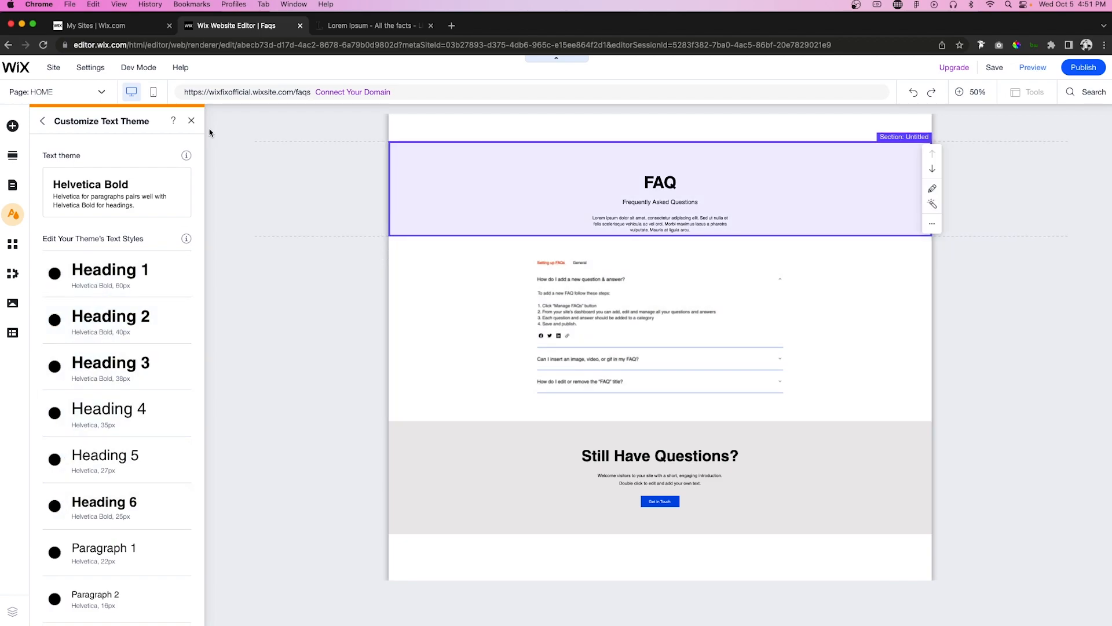
{"action": "left_click", "coordinate": [192, 121]}
Set the Wix FAQ widget's selected category color to the second-lightest purple theme shade
{"action": "left_click", "coordinate": [431, 439]}
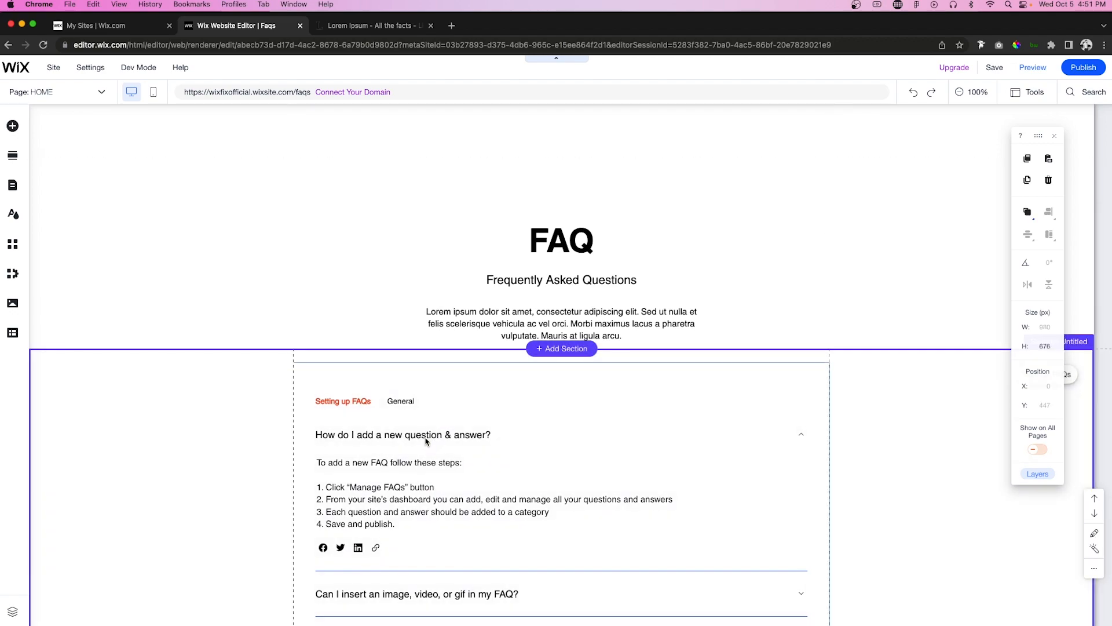
{"action": "left_click", "coordinate": [484, 414]}
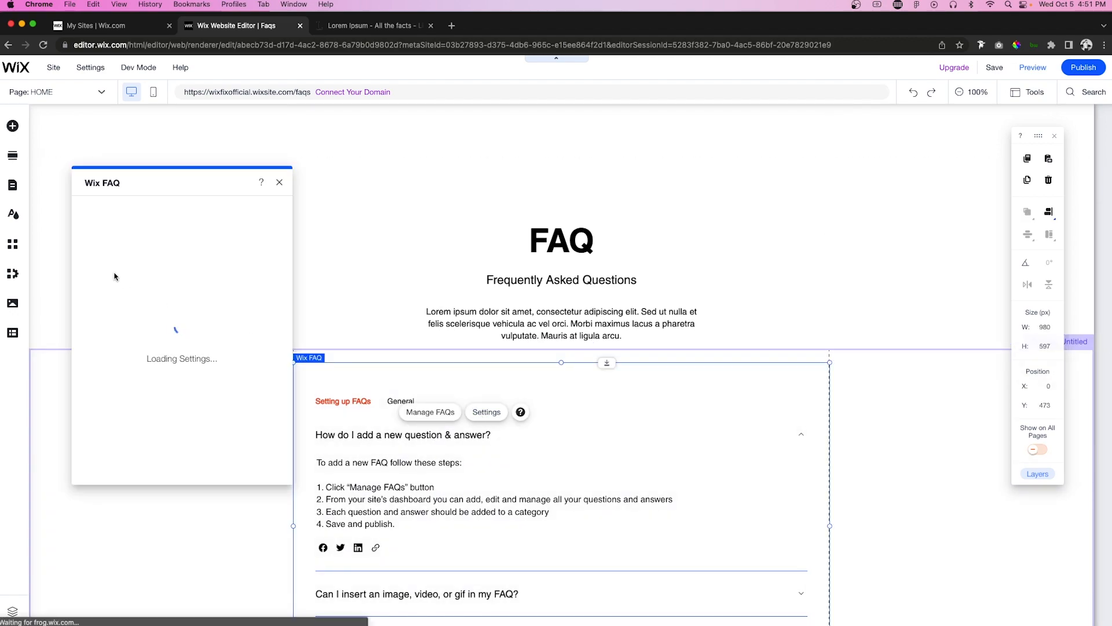
{"action": "left_click", "coordinate": [101, 291]}
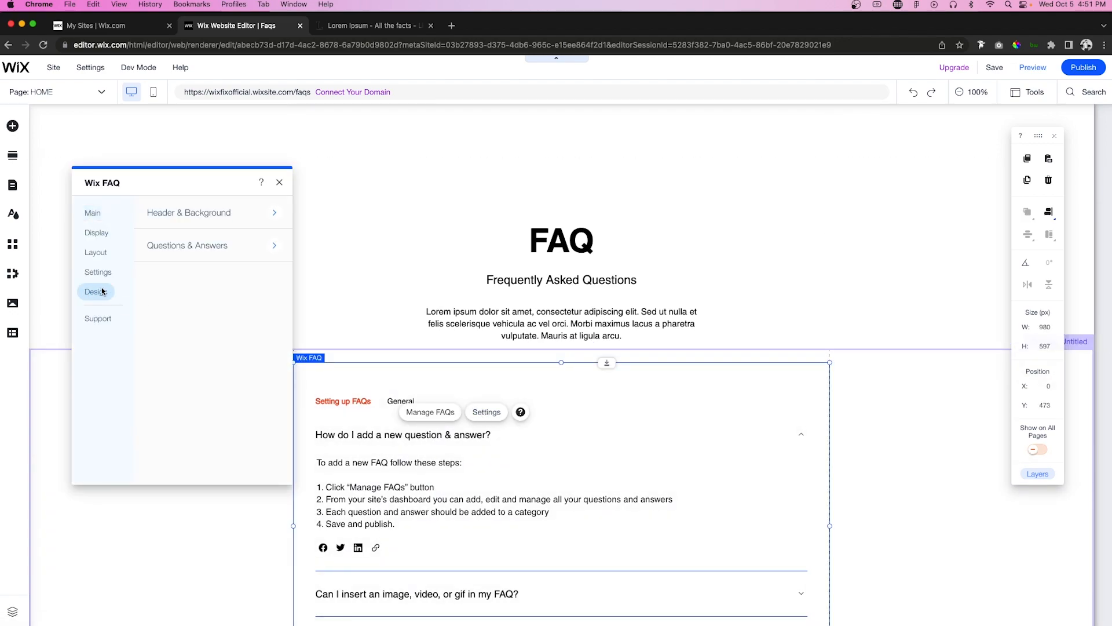
{"action": "left_click", "coordinate": [185, 214]}
{"action": "left_click", "coordinate": [168, 272]}
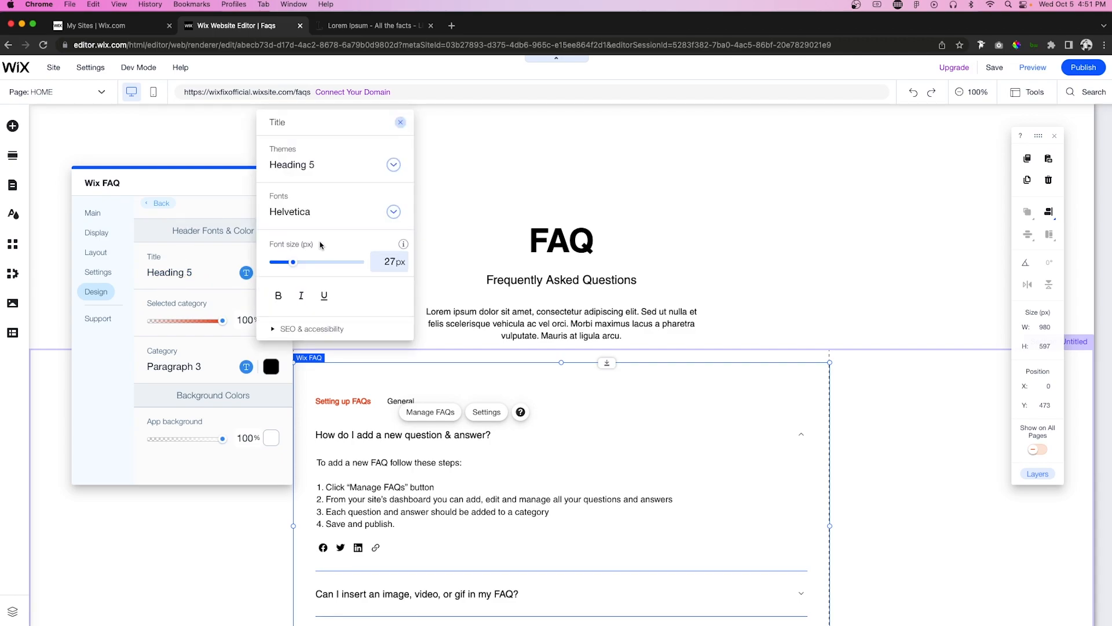
{"action": "left_click", "coordinate": [176, 317]}
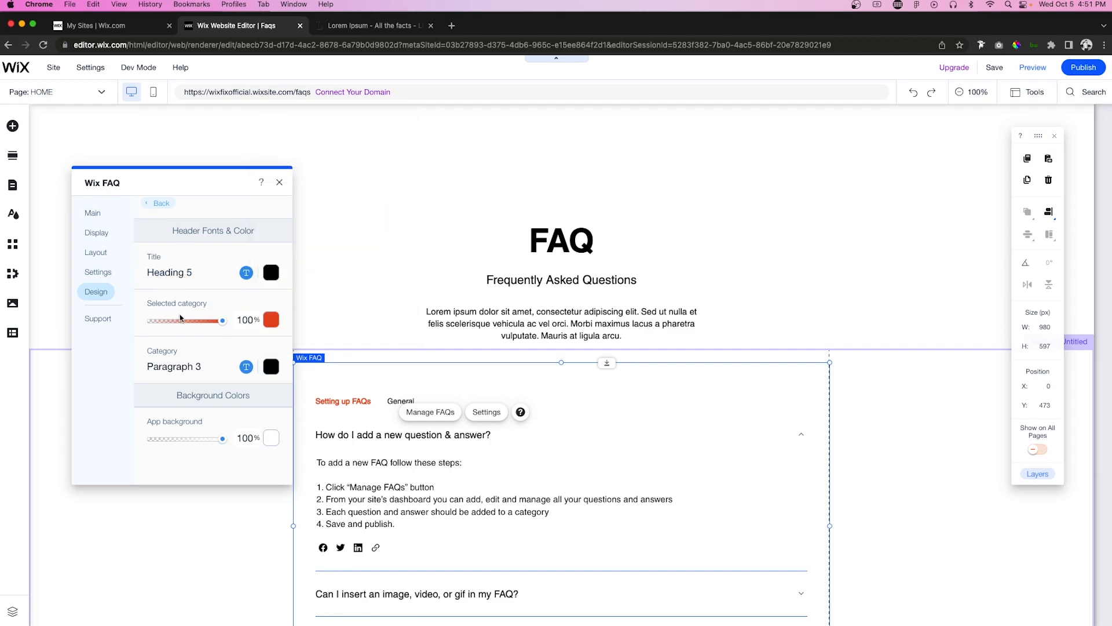
{"action": "left_click", "coordinate": [271, 320]}
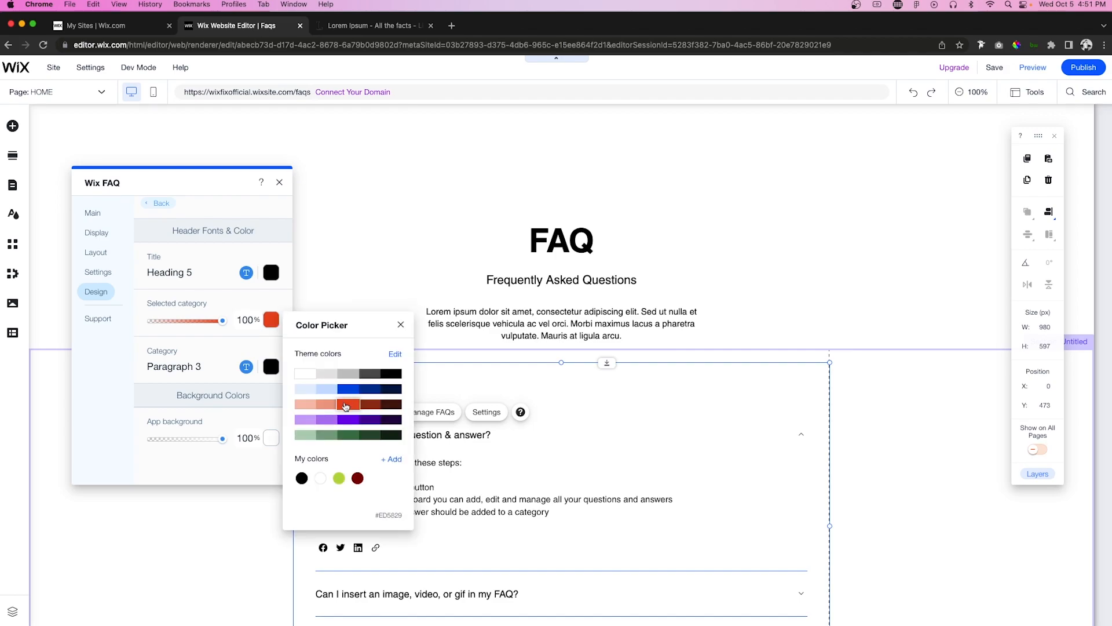
{"action": "left_click", "coordinate": [331, 424]}
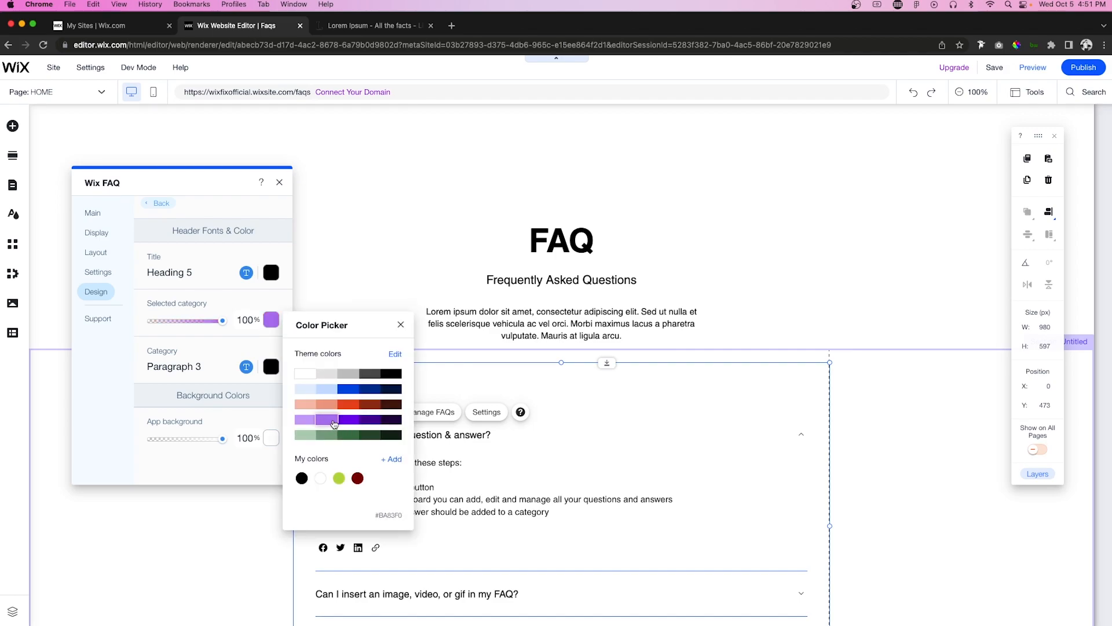
{"action": "left_click", "coordinate": [247, 316]}
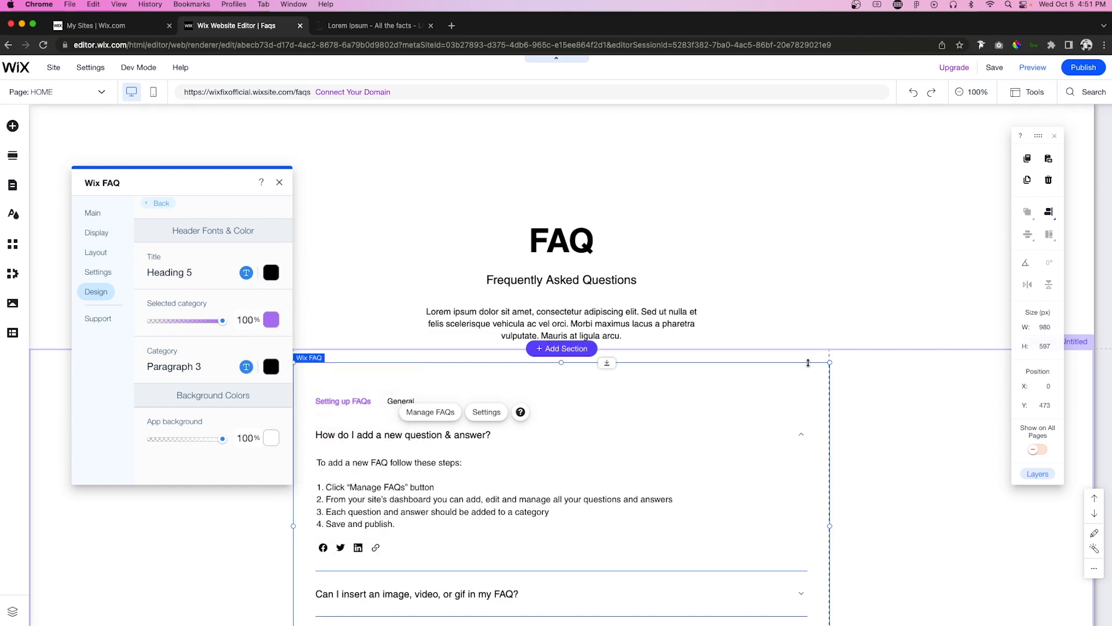
Check the question text's font settings in the Wix FAQ widget's design options and change the expand icon to Plus
{"action": "scroll", "coordinate": [840, 281], "scroll_direction": "down", "scroll_amount": 3}
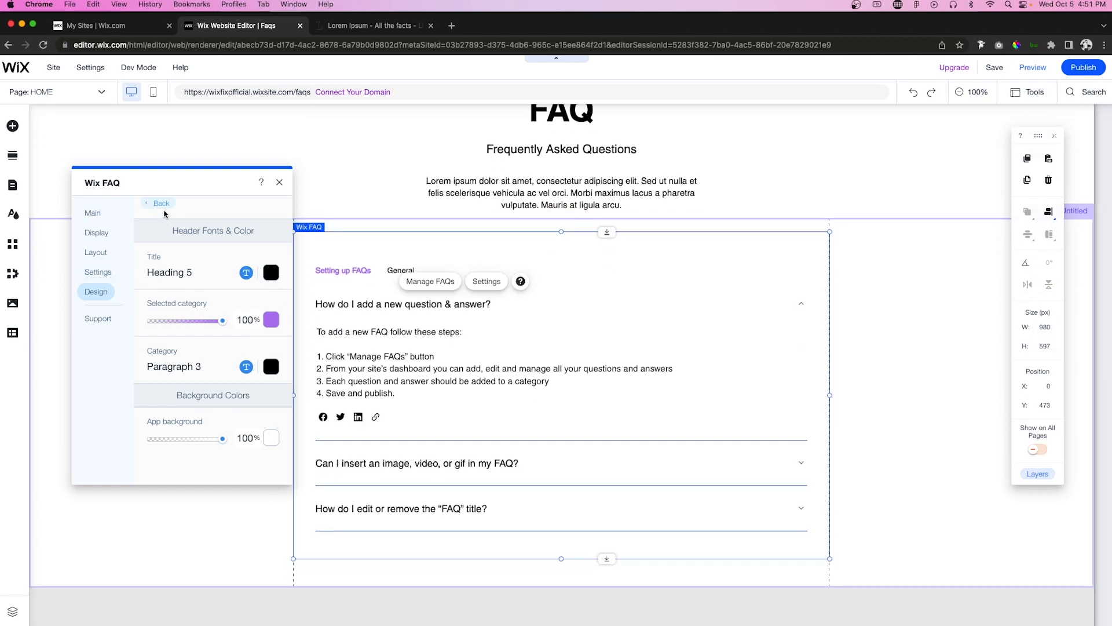
{"action": "left_click", "coordinate": [163, 205]}
{"action": "left_click", "coordinate": [223, 254]}
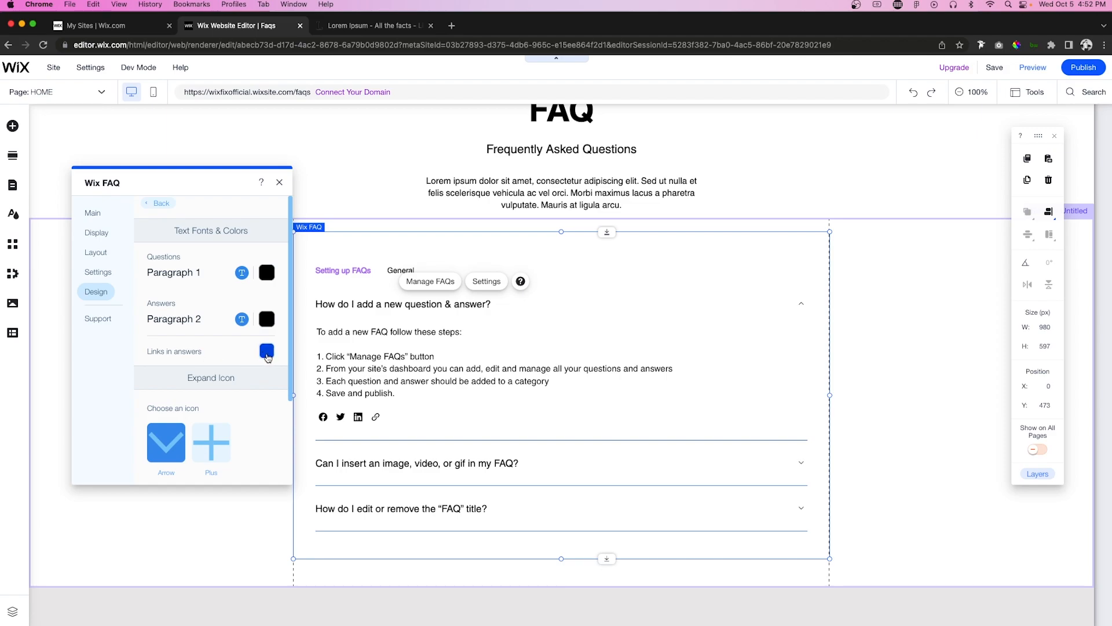
{"action": "left_click", "coordinate": [241, 273]}
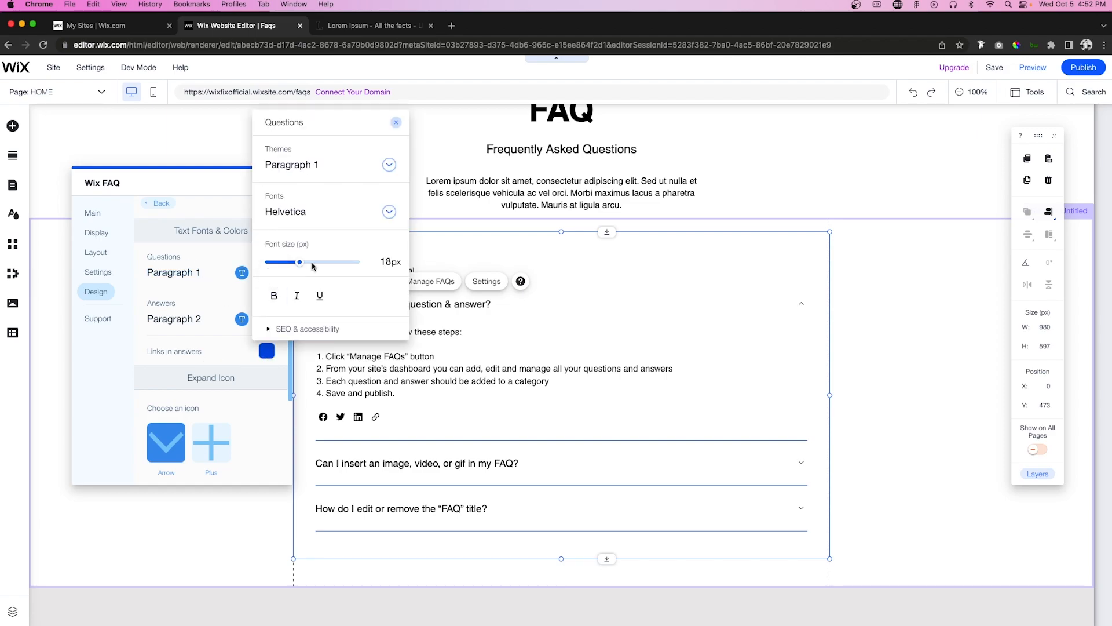
{"action": "left_click", "coordinate": [163, 295]}
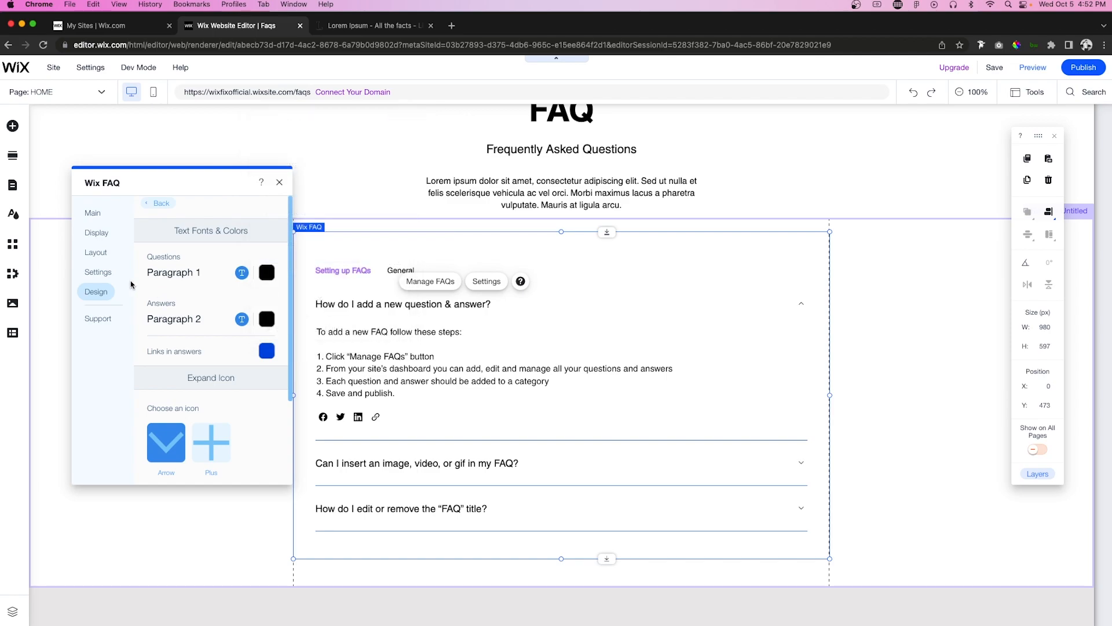
{"action": "scroll", "coordinate": [210, 370], "scroll_direction": "down", "scroll_amount": 4}
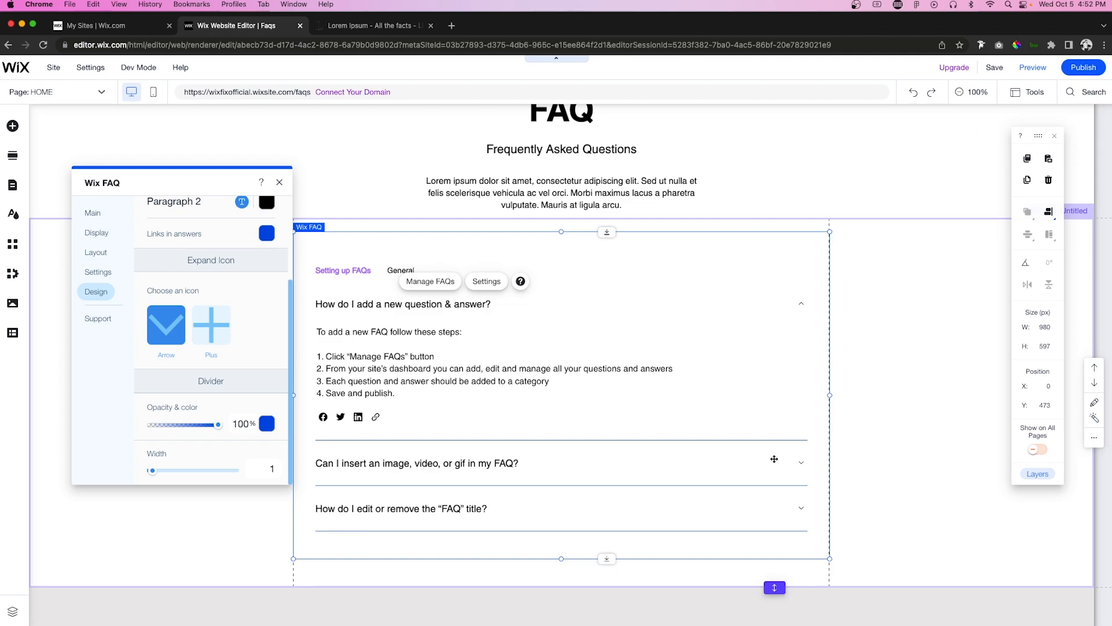
{"action": "left_click", "coordinate": [210, 324]}
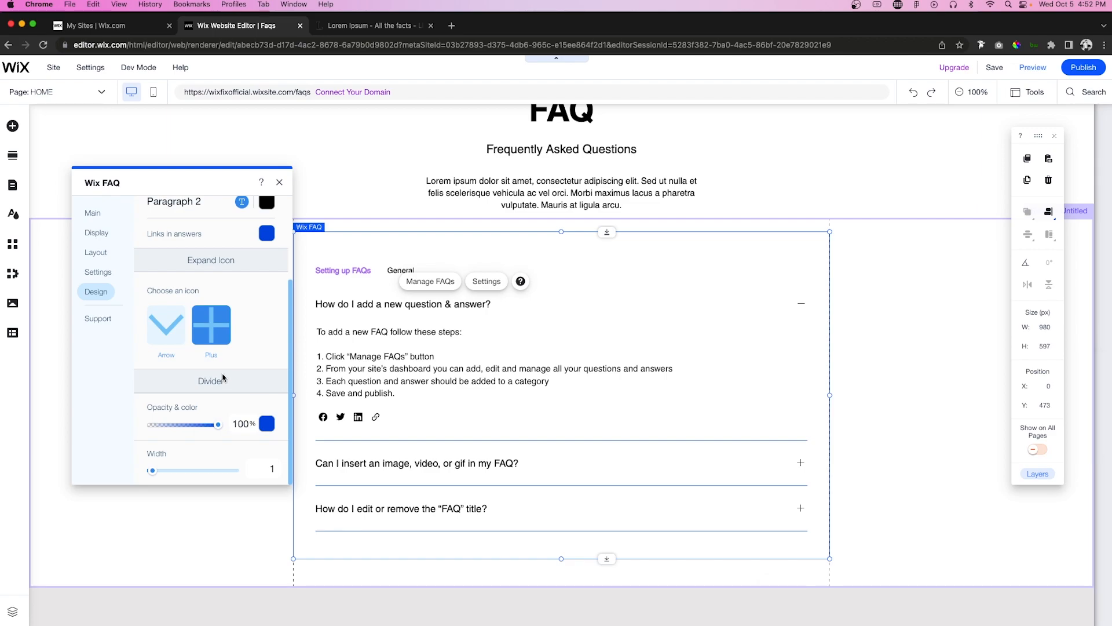
Turn off always showing the first answer in the Wix FAQ widget's app settings, keeping one answer shown at a time, and close the settings
{"action": "left_click", "coordinate": [106, 273]}
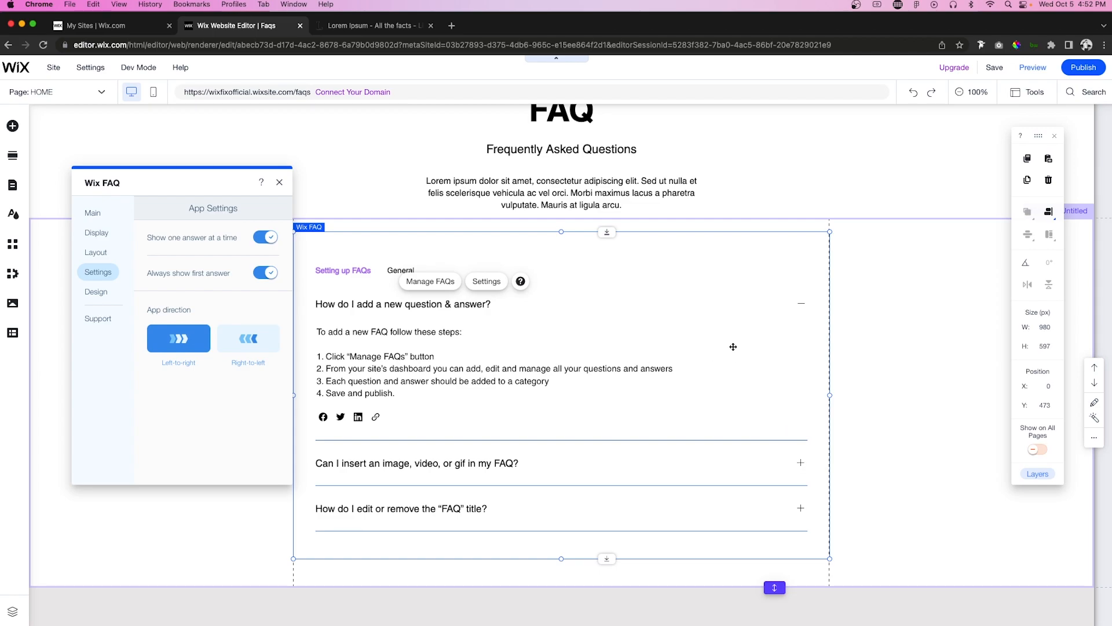
{"action": "left_click", "coordinate": [267, 242]}
{"action": "left_click", "coordinate": [267, 242]}
{"action": "scroll", "coordinate": [729, 321], "scroll_direction": "up", "scroll_amount": 3}
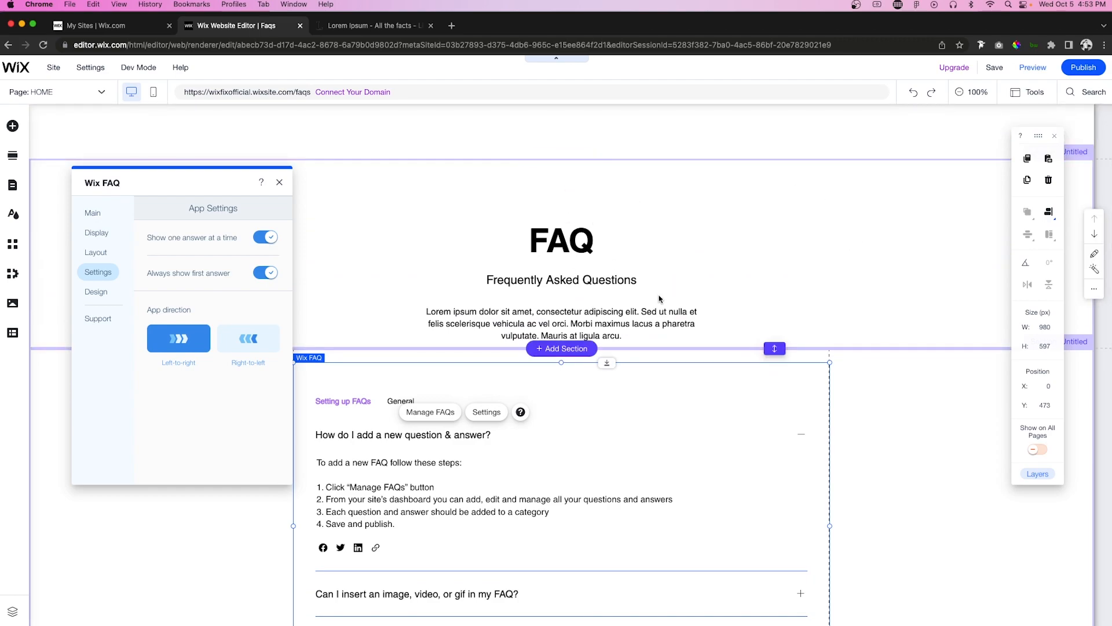
{"action": "scroll", "coordinate": [464, 315], "scroll_direction": "down", "scroll_amount": 3}
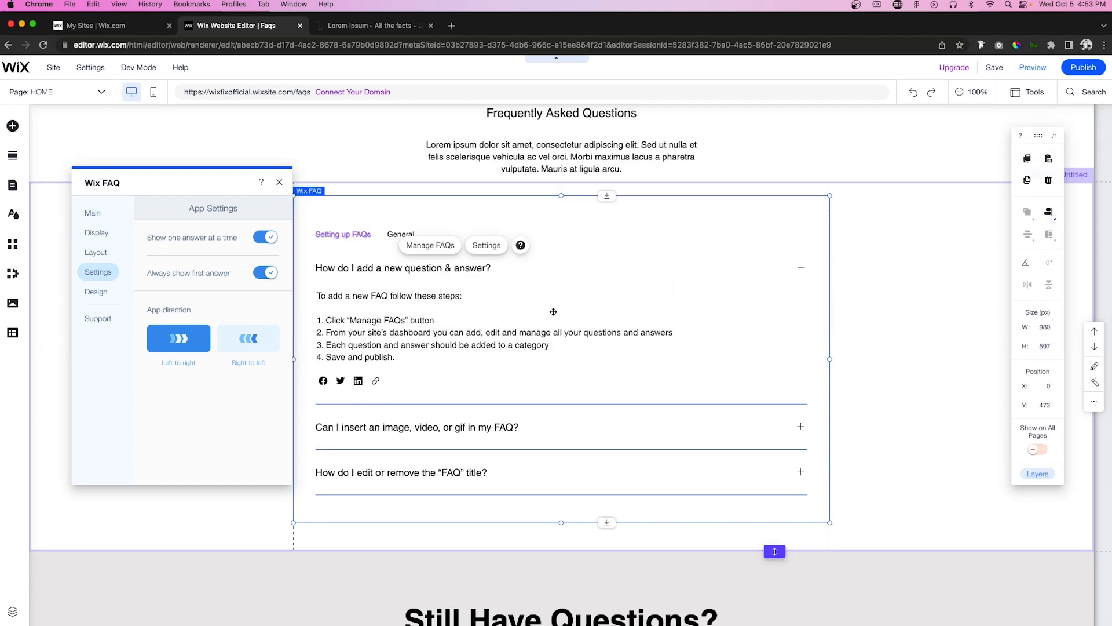
{"action": "left_click", "coordinate": [268, 275]}
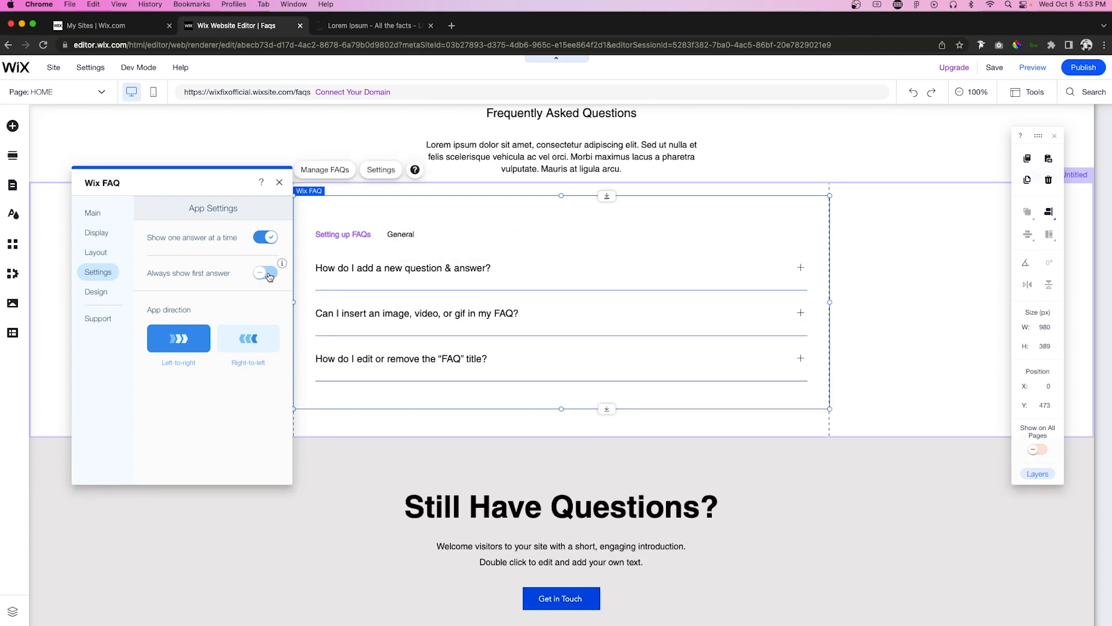
{"action": "left_click", "coordinate": [950, 277]}
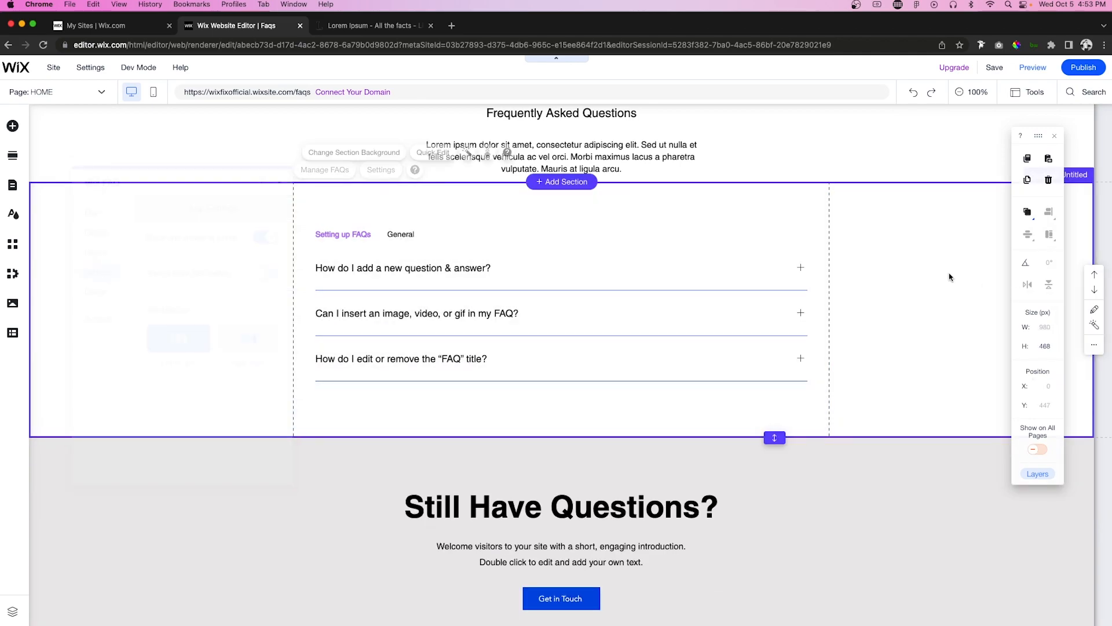
Preview the FAQ page and examine the layout of its intro text, question list and "Still Have Questions?" section
{"action": "scroll", "coordinate": [949, 277], "scroll_direction": "up", "scroll_amount": 3}
{"action": "scroll", "coordinate": [949, 277], "scroll_direction": "down", "scroll_amount": 4}
{"action": "scroll", "coordinate": [949, 277], "scroll_direction": "up", "scroll_amount": 1}
{"action": "scroll", "coordinate": [949, 277], "scroll_direction": "up", "scroll_amount": 3}
{"action": "scroll", "coordinate": [949, 277], "scroll_direction": "down", "scroll_amount": 2}
{"action": "left_click", "coordinate": [1033, 74]}
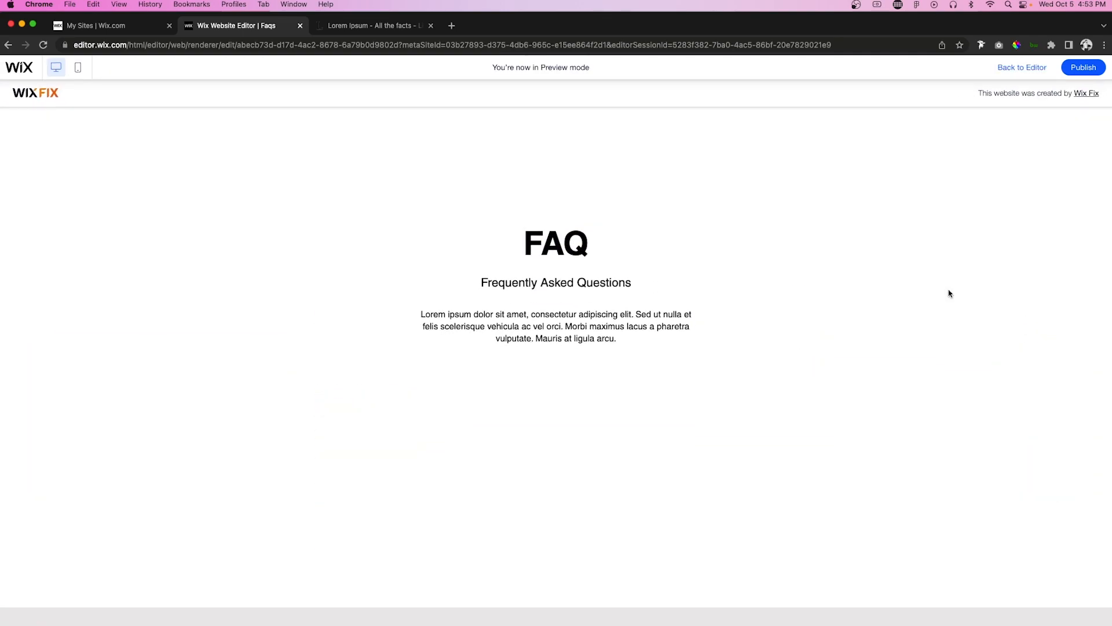
{"action": "scroll", "coordinate": [949, 294], "scroll_direction": "down", "scroll_amount": 5}
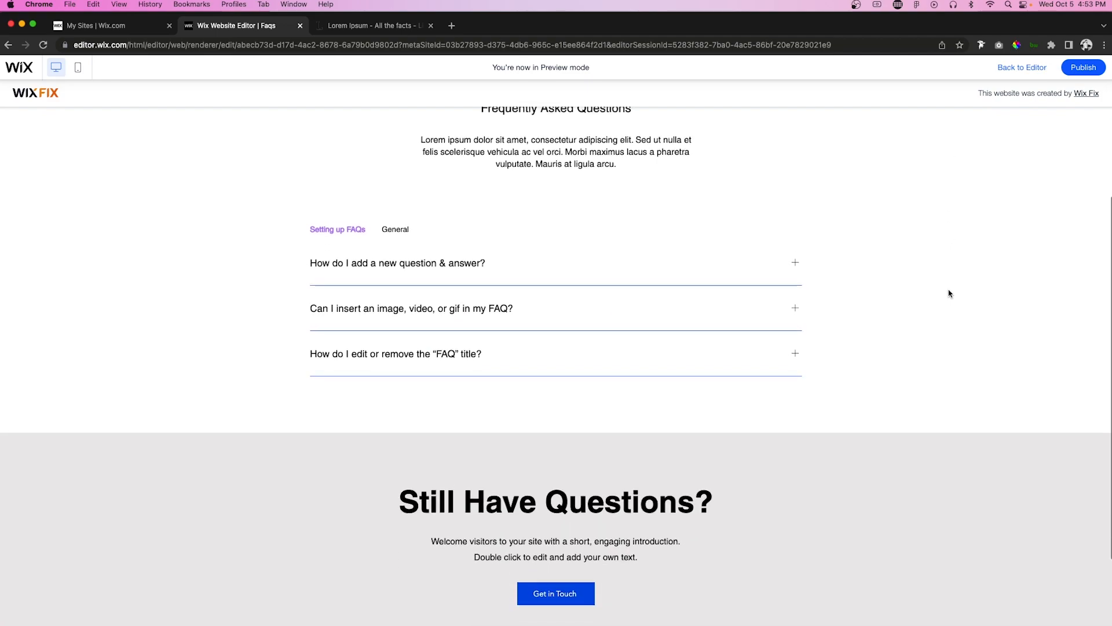
{"action": "scroll", "coordinate": [949, 293], "scroll_direction": "down", "scroll_amount": 2}
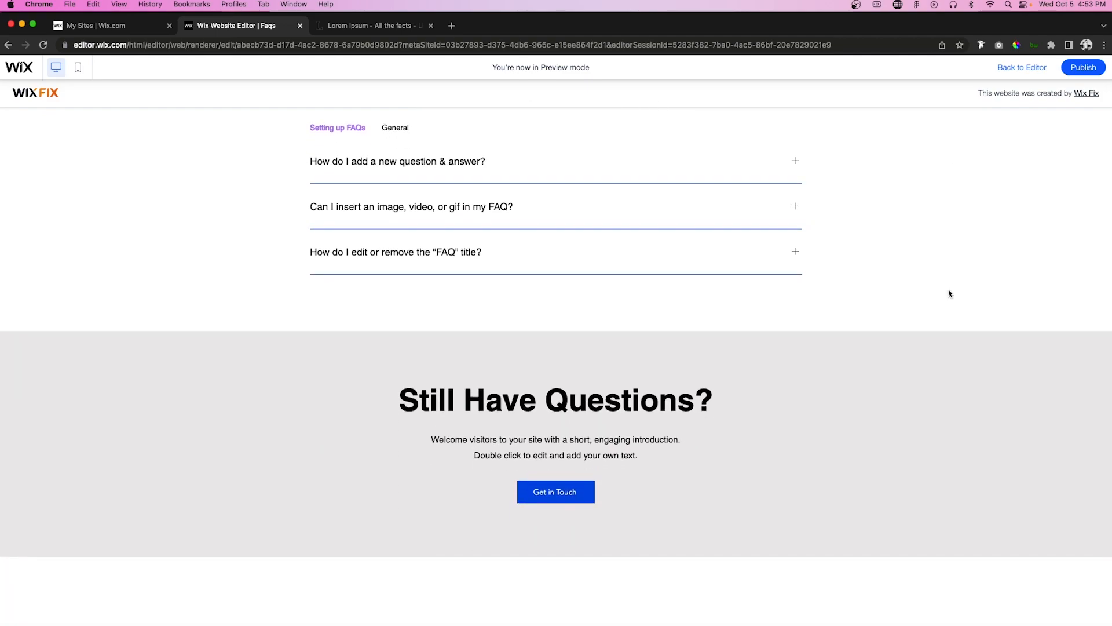
{"action": "scroll", "coordinate": [949, 294], "scroll_direction": "up", "scroll_amount": 3}
{"action": "scroll", "coordinate": [949, 294], "scroll_direction": "up", "scroll_amount": 4}
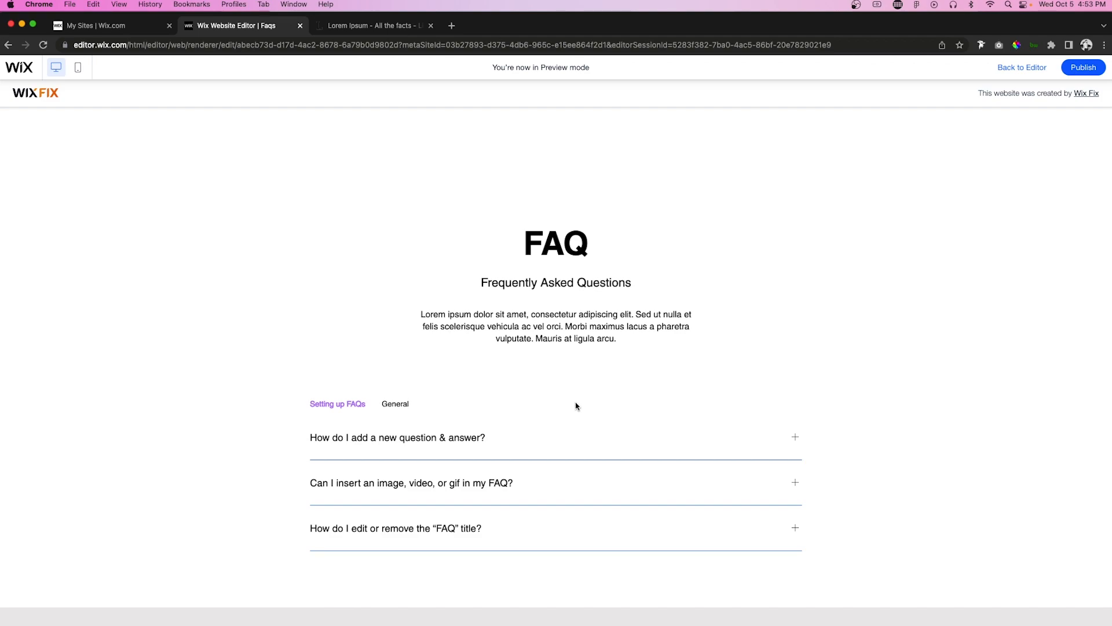
{"action": "scroll", "coordinate": [576, 406], "scroll_direction": "down", "scroll_amount": 5}
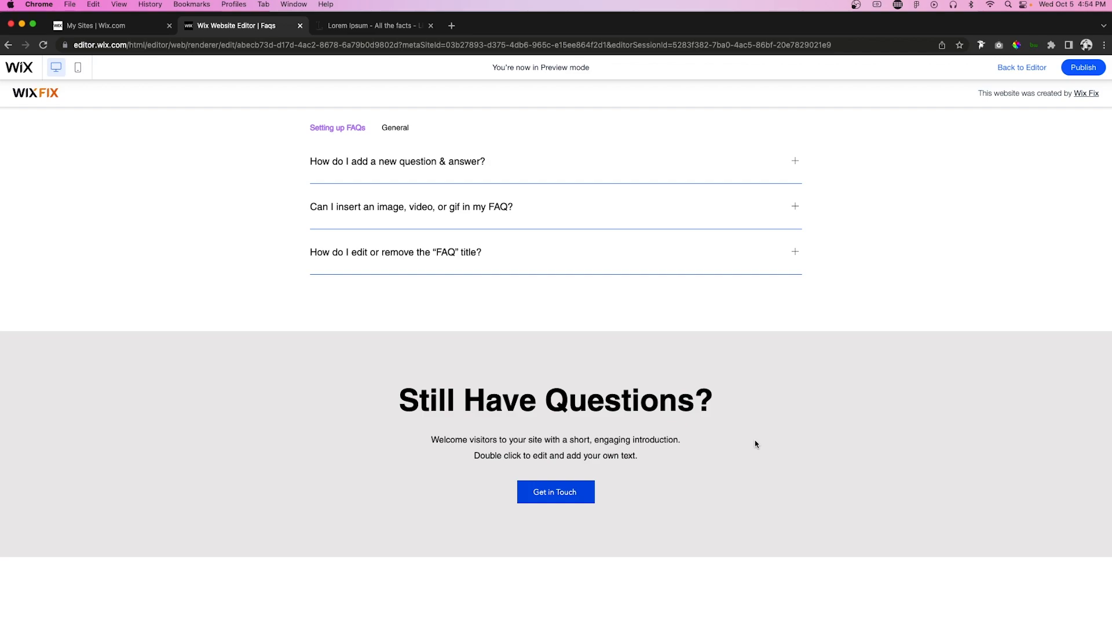
{"action": "scroll", "coordinate": [755, 444], "scroll_direction": "up", "scroll_amount": 1}
{"action": "scroll", "coordinate": [755, 444], "scroll_direction": "down", "scroll_amount": 1}
{"action": "scroll", "coordinate": [640, 456], "scroll_direction": "up", "scroll_amount": 5}
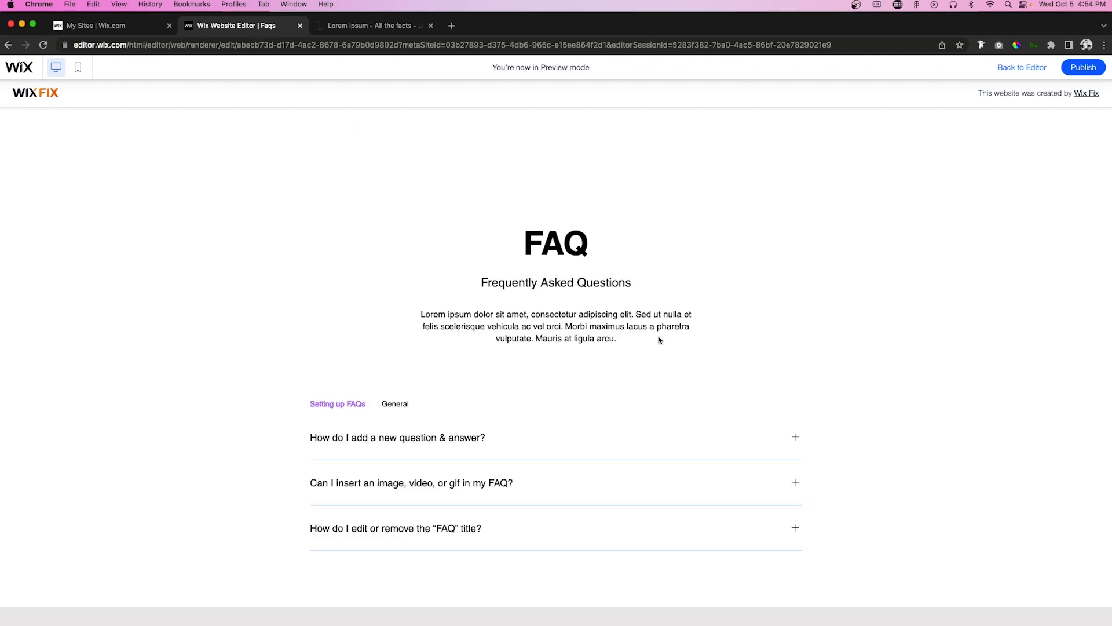
{"action": "left_click_drag", "start_coordinate": [633, 342], "coordinate": [512, 227]}
{"action": "left_click", "coordinate": [656, 269]}
{"action": "scroll", "coordinate": [655, 269], "scroll_direction": "down", "scroll_amount": 3}
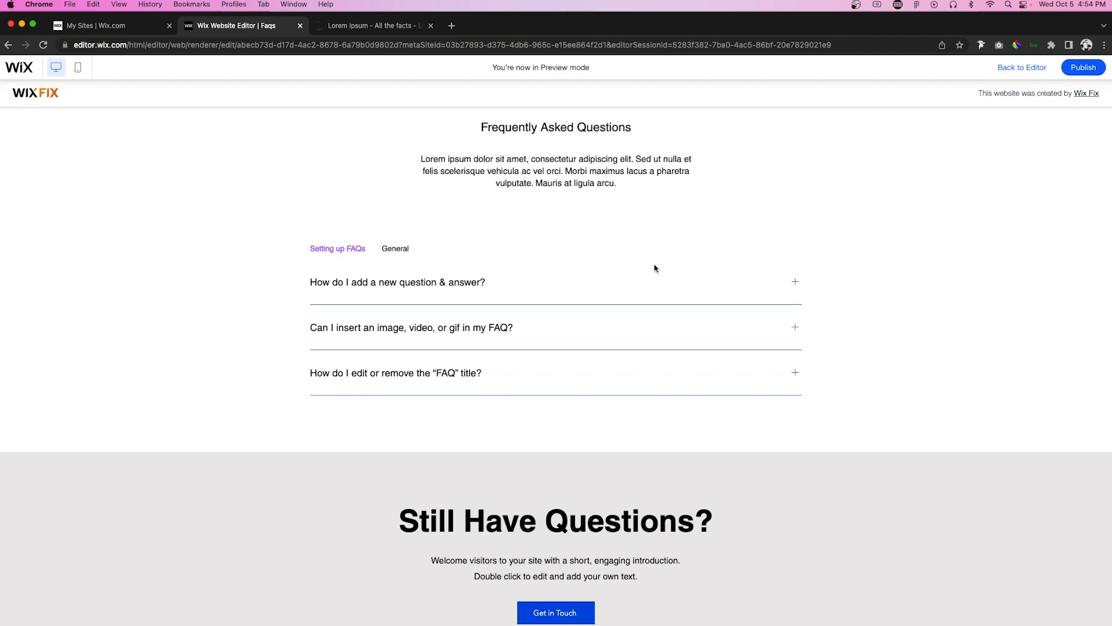
{"action": "scroll", "coordinate": [729, 268], "scroll_direction": "up", "scroll_amount": 3}
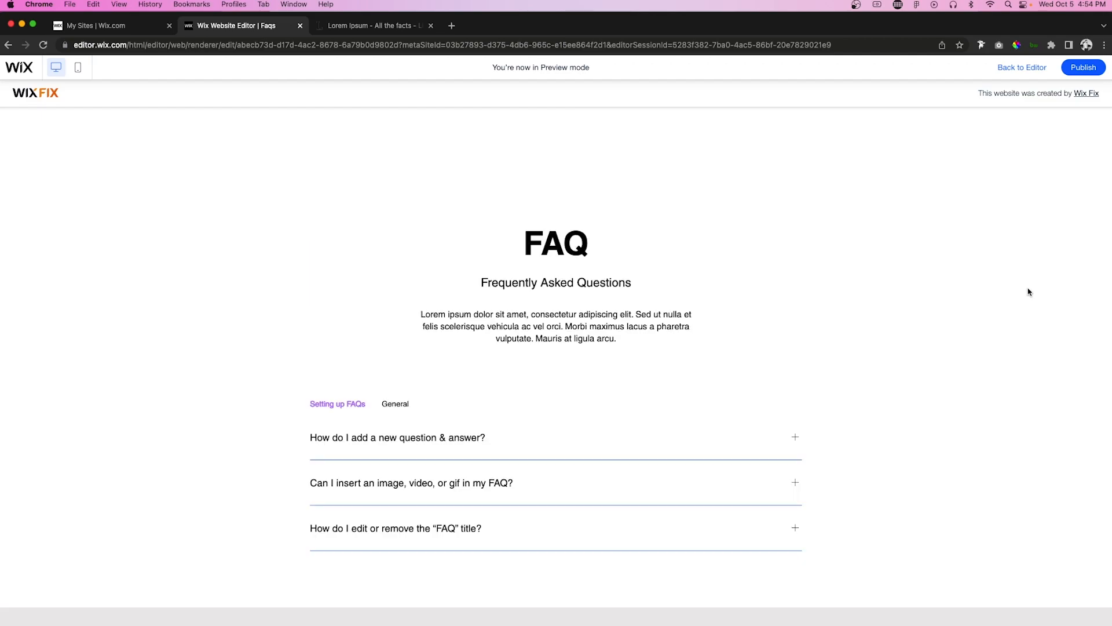